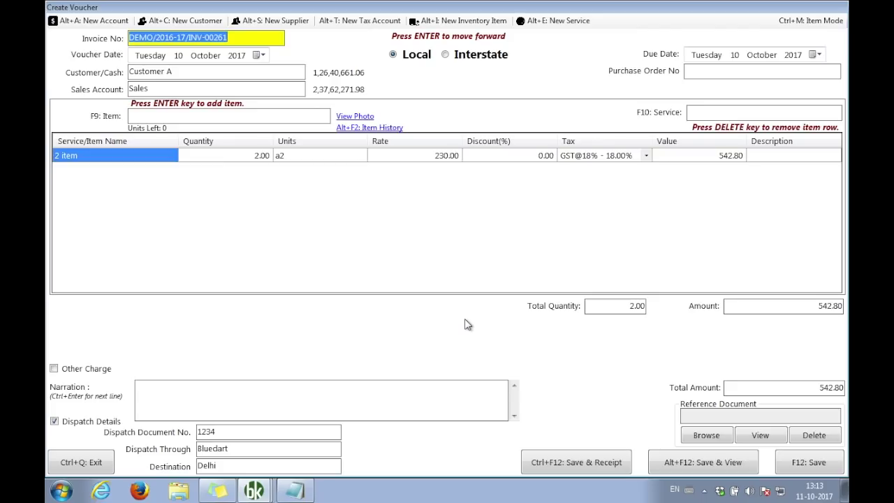
View the invoice of the overdue Customer A sales voucher dated 10-10-2017.
{"action": "right_click", "coordinate": [421, 123]}
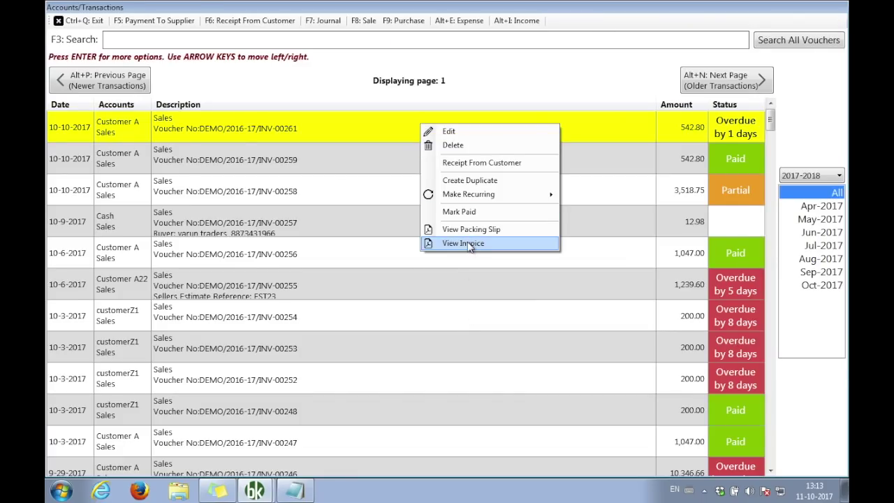
{"action": "left_click", "coordinate": [469, 243]}
{"action": "mouse_move", "coordinate": [692, 212]}
{"action": "left_mouse_down"}
{"action": "mouse_move", "coordinate": [688, 365]}
{"action": "mouse_move", "coordinate": [688, 210]}
{"action": "left_mouse_up"}
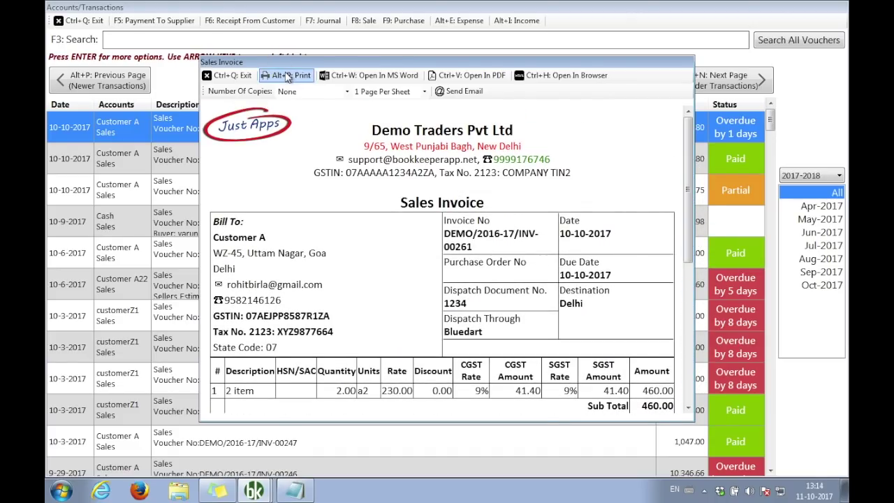
{"action": "left_click", "coordinate": [285, 76]}
{"action": "left_click_drag", "start_coordinate": [489, 70], "coordinate": [443, 38]}
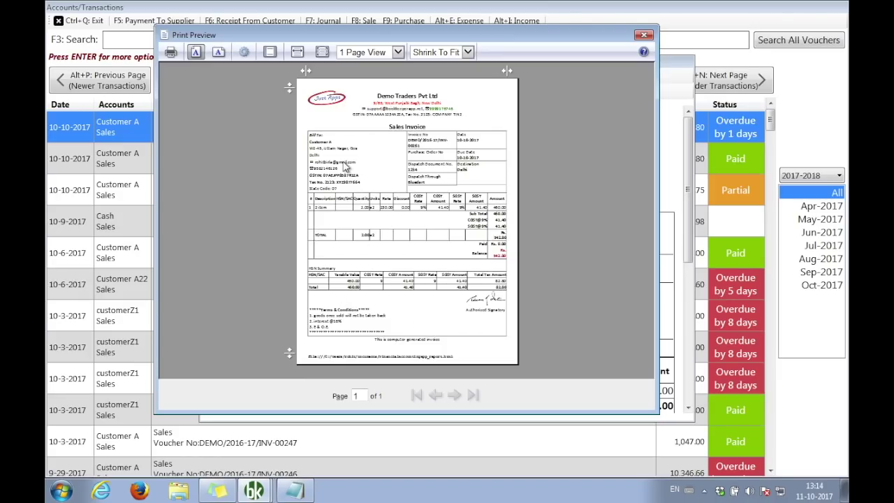
{"action": "left_click", "coordinate": [170, 53]}
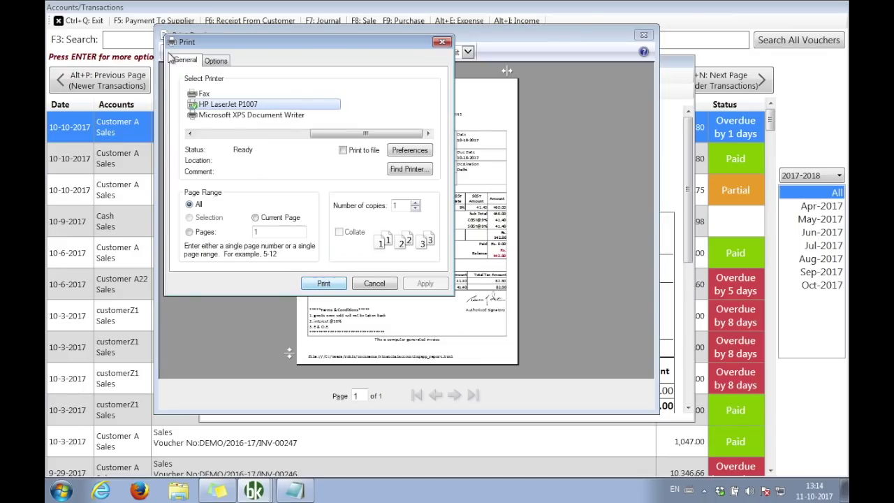
{"action": "left_click", "coordinate": [374, 284]}
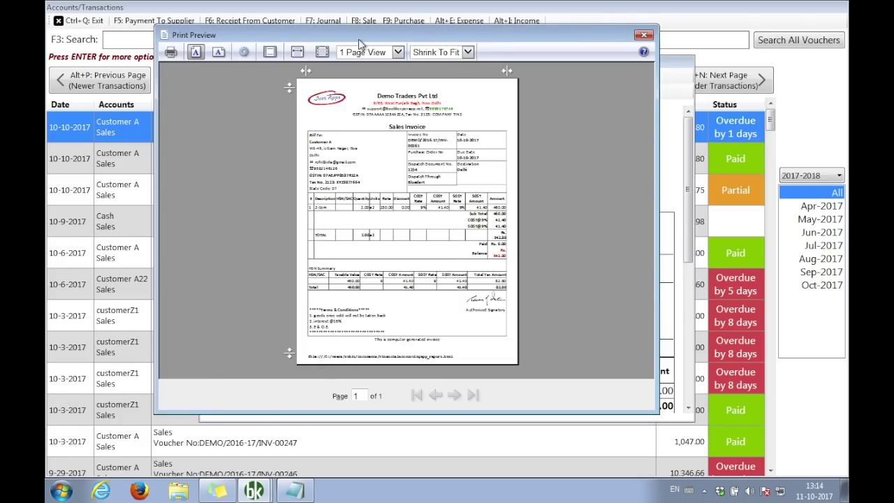
Reopen the invoice's print preview from a maximized invoice window.
{"action": "left_click", "coordinate": [643, 35]}
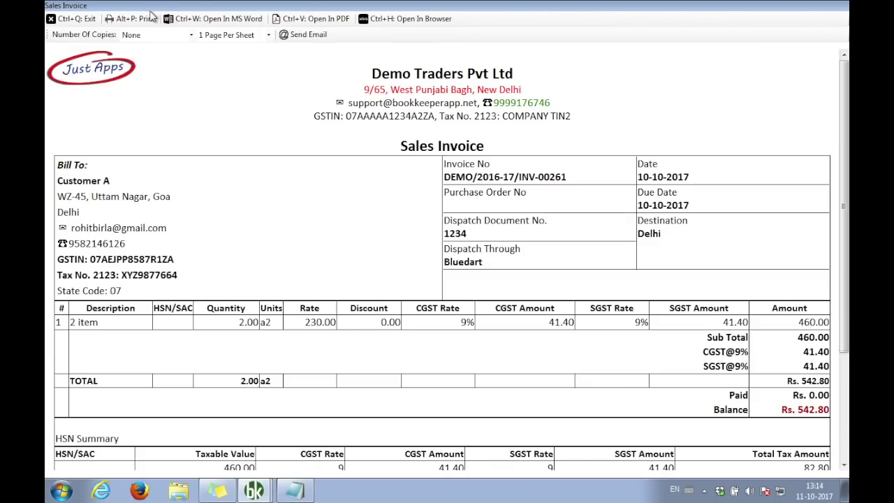
{"action": "left_click", "coordinate": [150, 18]}
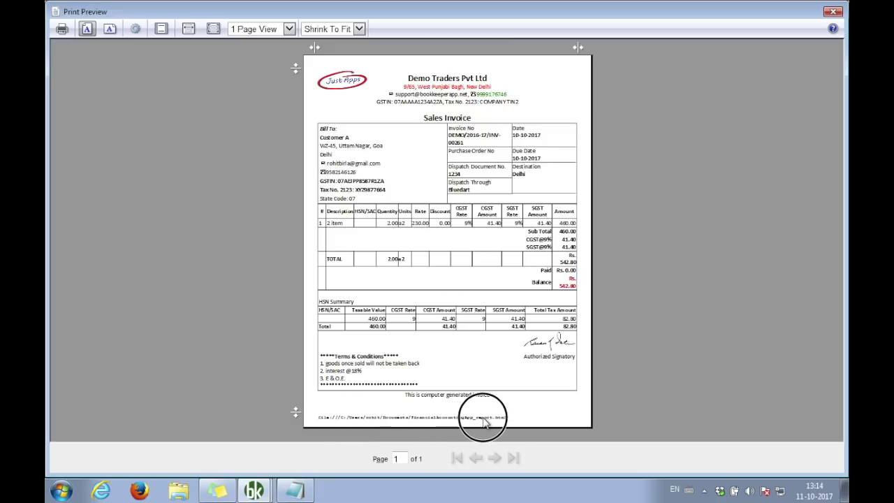
Switch to Notepad and add the lines "In bottom, it is showing some file://c:/users/...." and "I don't want that,".
{"action": "left_click", "coordinate": [311, 493]}
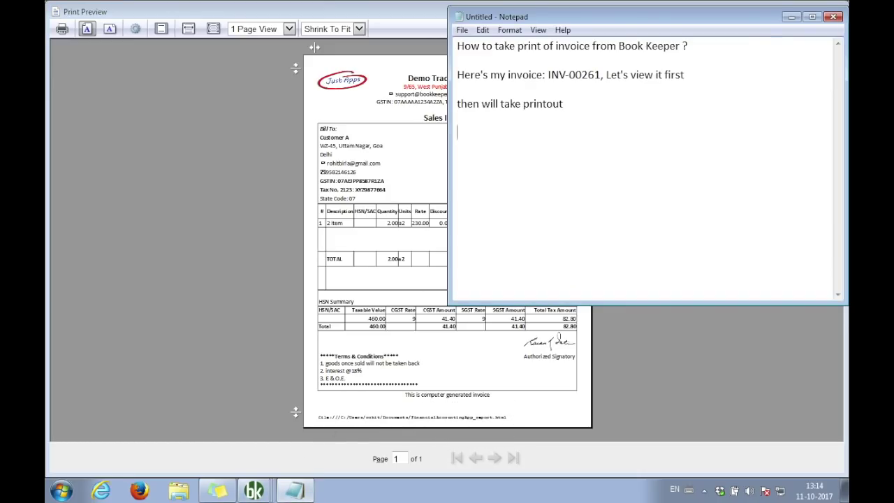
{"action": "type", "text": "In bottom, it is showing some file://c:/users/...."}
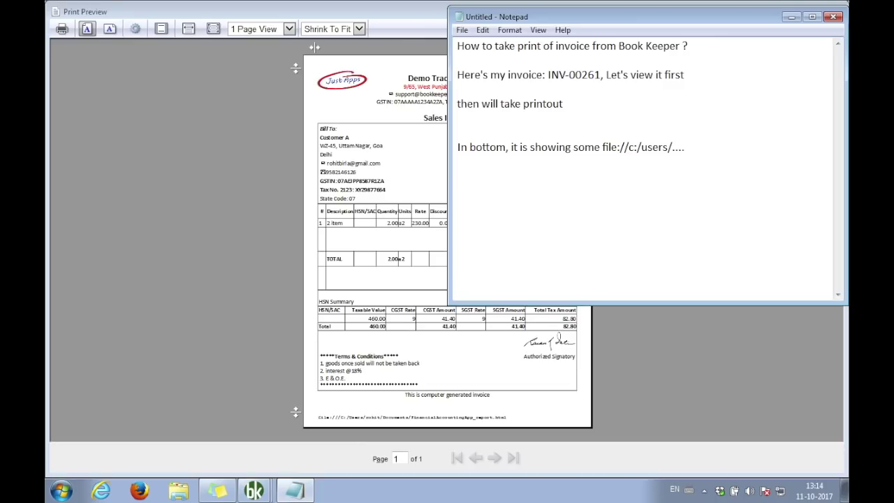
{"action": "type", "text": "don't want that,"}
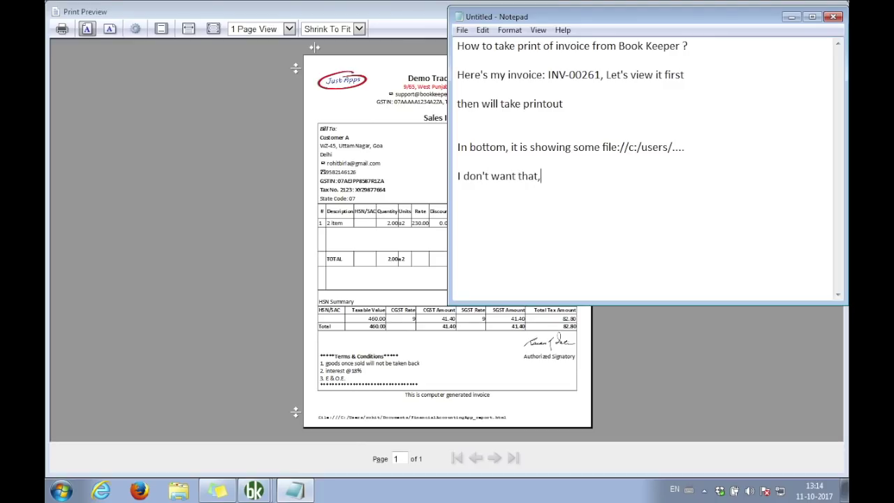
Continue the line with "let's remove it first" and add "Click Page Setup icon: 4th icon from top right" below.
{"action": "type", "text": " let's remove it first   Click P"}
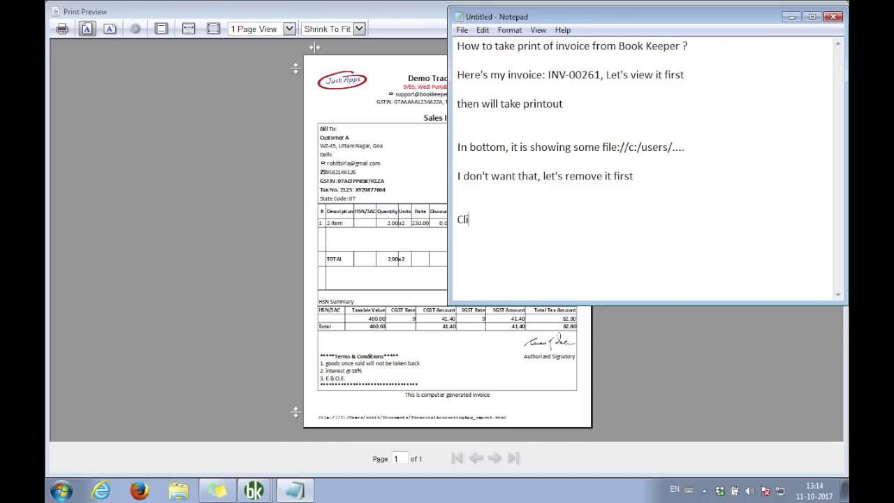
{"action": "type", "text": "age Setup icon"}
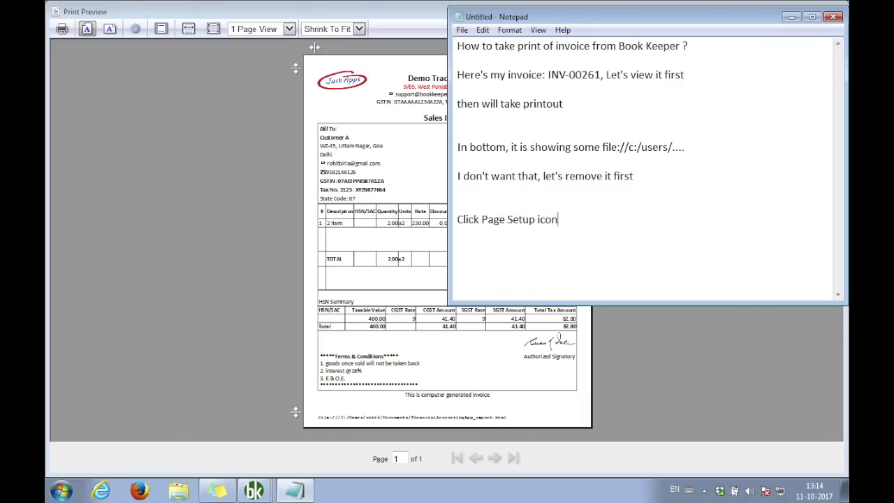
{"action": "type", "text": ": 4th icon from top right"}
In the print preview's page setup, set the first header and first footer fields to Empty.
{"action": "left_click", "coordinate": [280, 103]}
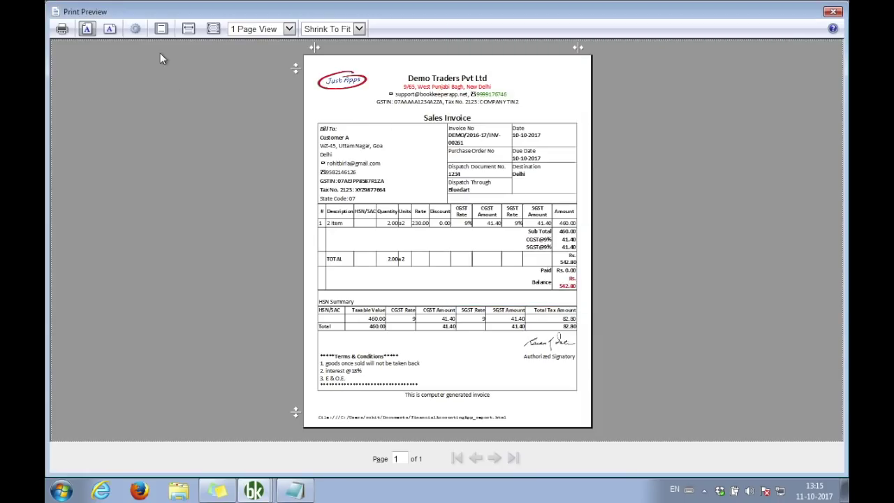
{"action": "left_click", "coordinate": [136, 29]}
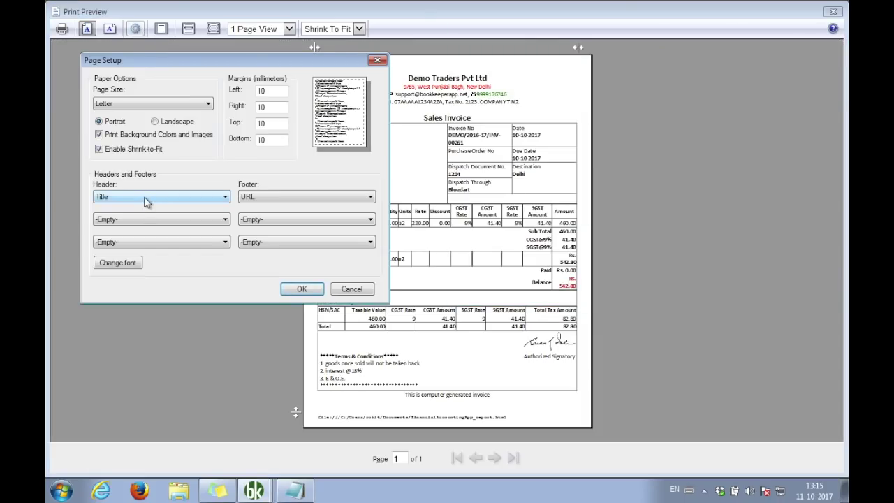
{"action": "left_click", "coordinate": [199, 197]}
{"action": "left_click", "coordinate": [200, 207]}
{"action": "left_click", "coordinate": [263, 199]}
{"action": "left_click", "coordinate": [268, 208]}
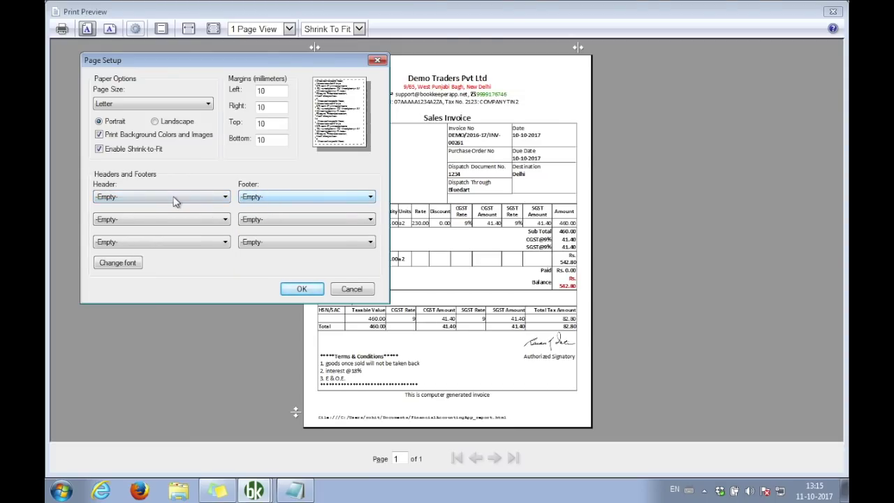
Switch to Notepad and add the line "Change header, footer to Empty in all fields.".
{"action": "left_click", "coordinate": [294, 491]}
{"action": "type", "text": "Change he"}
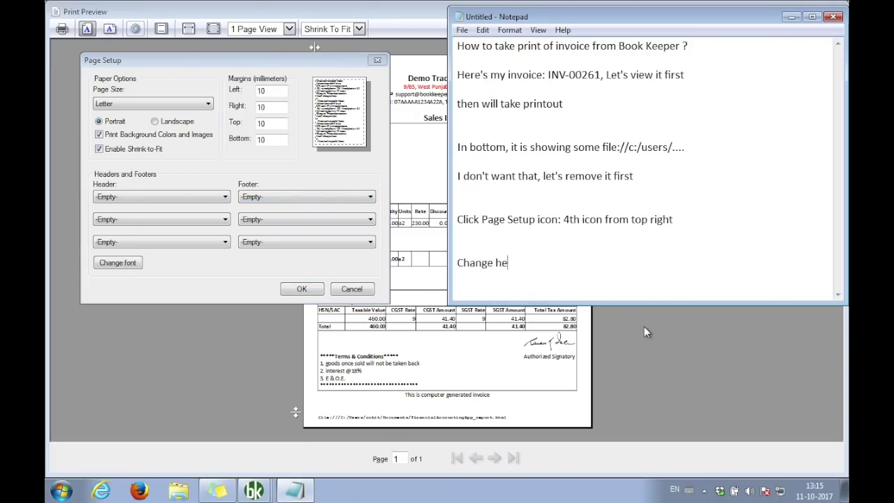
{"action": "type", "text": "ader, footer to Empty"}
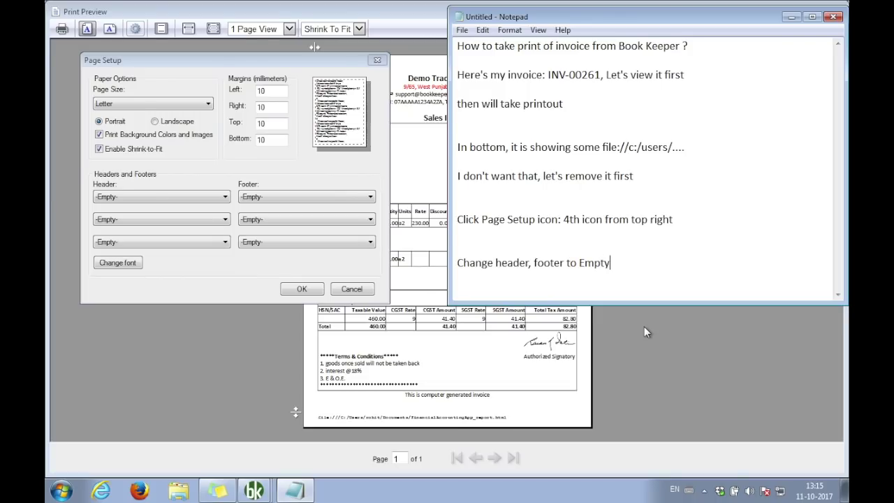
{"action": "type", "text": " in all fields."}
{"action": "key", "text": "Return"}
Add the note "There are total 6 fields, make all of them empty and then press OK".
{"action": "type", "text": "There are tot"}
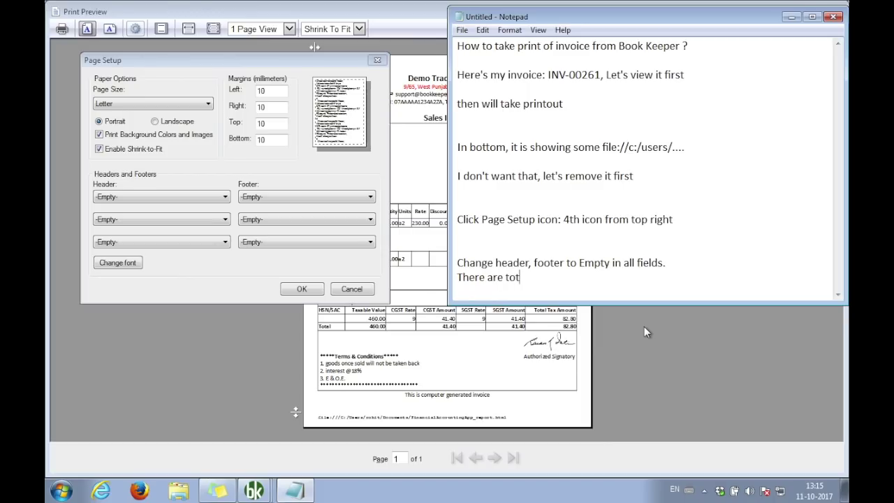
{"action": "type", "text": "al 6 fields, ma"}
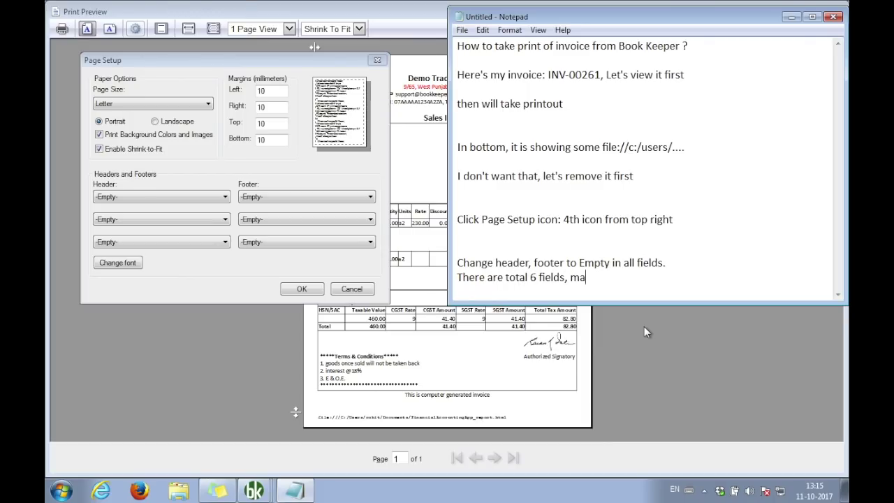
{"action": "type", "text": "ke all of them empty "}
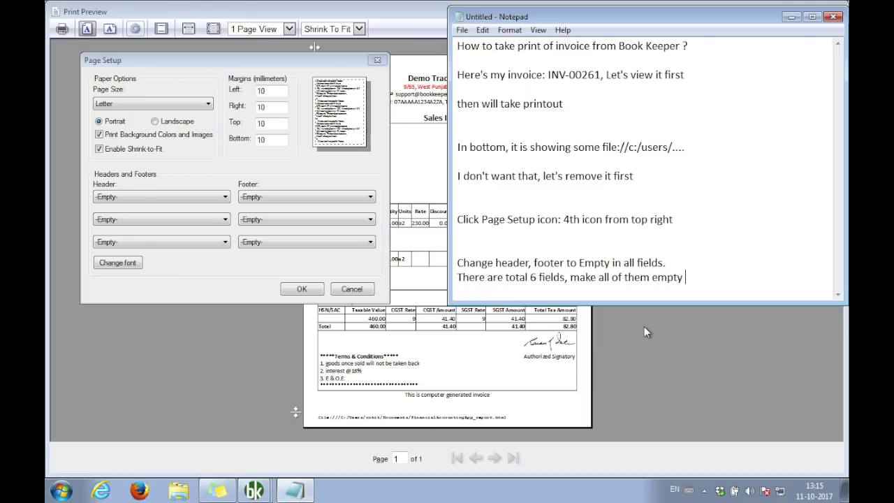
{"action": "type", "text": "and then press OK"}
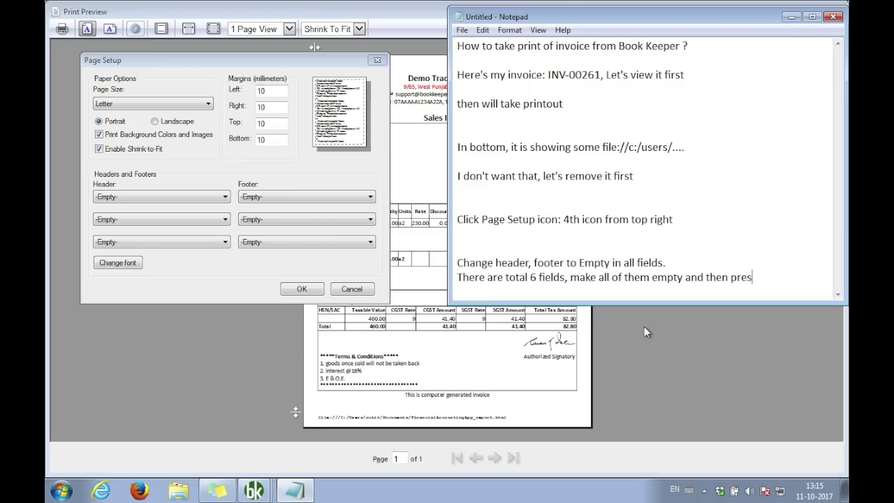
Return to the page setup and apply the header and footer changes to the invoice preview.
{"action": "left_click", "coordinate": [251, 269]}
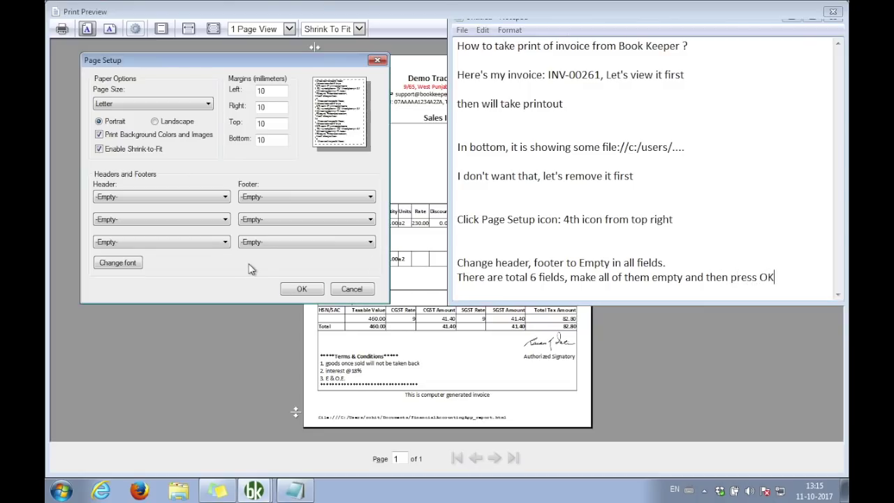
{"action": "left_click", "coordinate": [298, 289]}
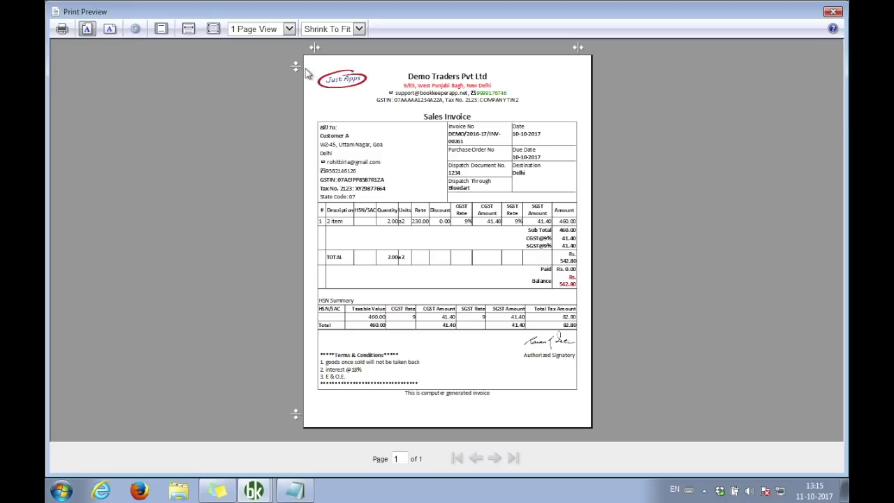
Switch to Notepad and add "Also, there are so much space on top/left/right/bottom" below a blank gap.
{"action": "left_click", "coordinate": [294, 491]}
{"action": "key", "text": "Return"}
{"action": "key", "text": "Return"}
{"action": "key", "text": "Return"}
{"action": "type", "text": "Also, there are so much space on top"}
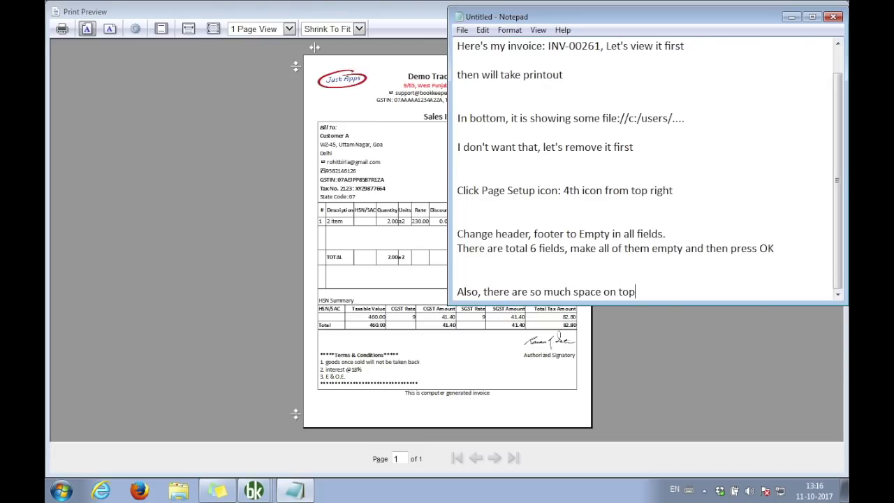
{"action": "type", "text": "/left/right/bottom"}
{"action": "key", "text": "Return"}
Add the line "it is called margin, you can also change it." followed by blank lines.
{"action": "type", "text": "it is called margin,"}
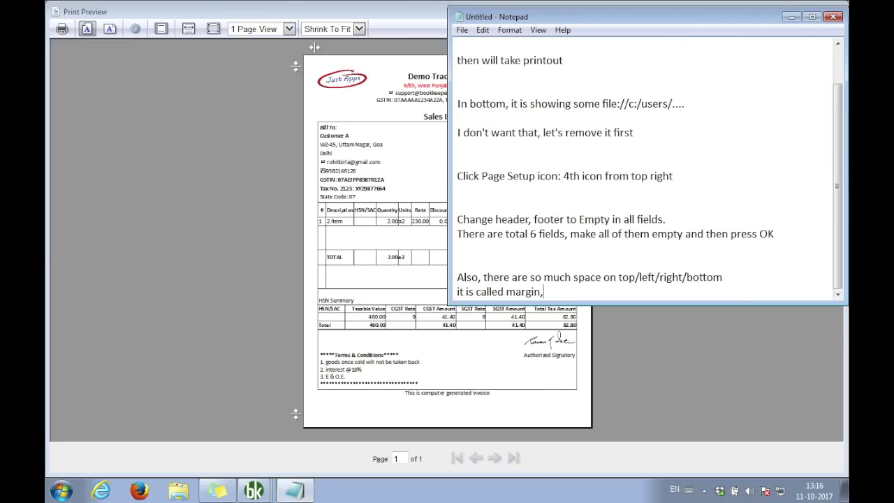
{"action": "type", "text": " you can also change it"}
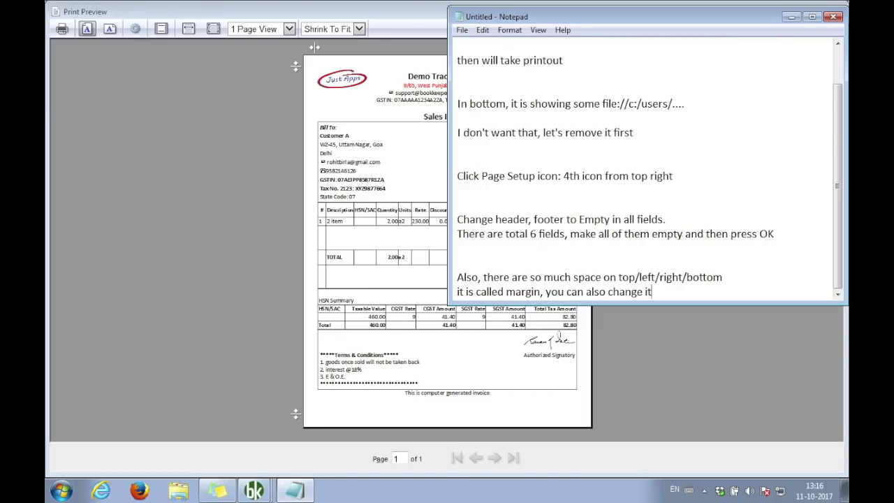
{"action": "type", "text": "."}
{"action": "key", "text": "Return"}
{"action": "key", "text": "Return"}
In the print preview's page setup, set the left, right, top and bottom margins to 5 mm and apply them.
{"action": "left_click", "coordinate": [115, 93]}
{"action": "left_click", "coordinate": [135, 29]}
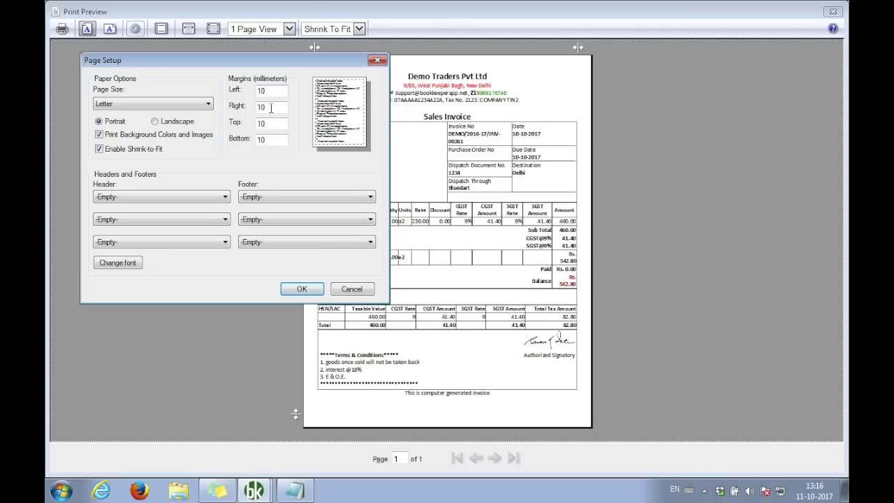
{"action": "double_click", "coordinate": [272, 91]}
{"action": "key", "text": "BackSpace"}
{"action": "type", "text": "5"}
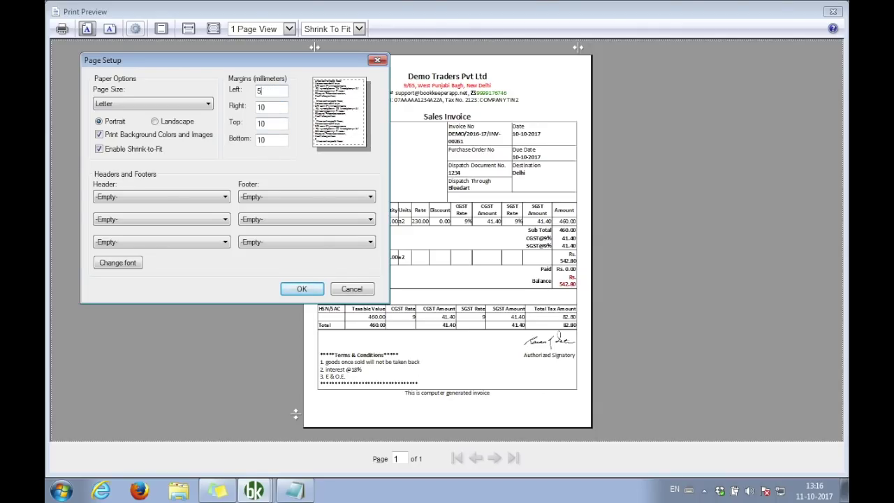
{"action": "type", "text": "5"}
{"action": "key", "text": "Tab"}
{"action": "type", "text": "55"}
{"action": "left_click", "coordinate": [298, 291]}
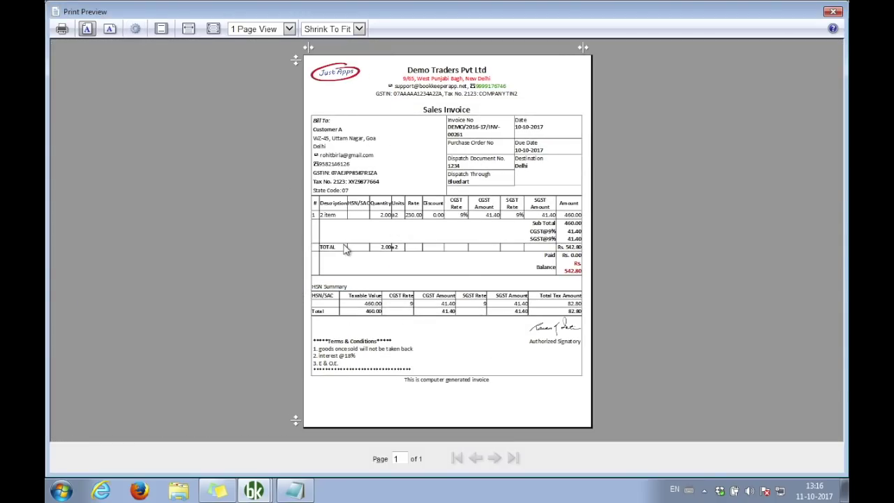
Switch to Notepad and add "Let's take a print of it first." a few lines below the margin note.
{"action": "left_click", "coordinate": [307, 492]}
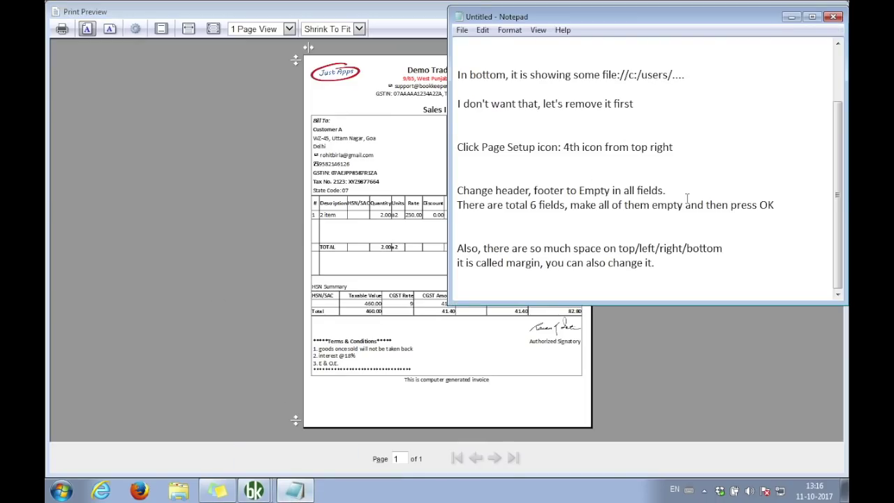
{"action": "key", "text": "Return"}
{"action": "key", "text": "Return"}
{"action": "key", "text": "Return"}
{"action": "key", "text": "Return"}
{"action": "type", "text": "Let's take a print of it first."}
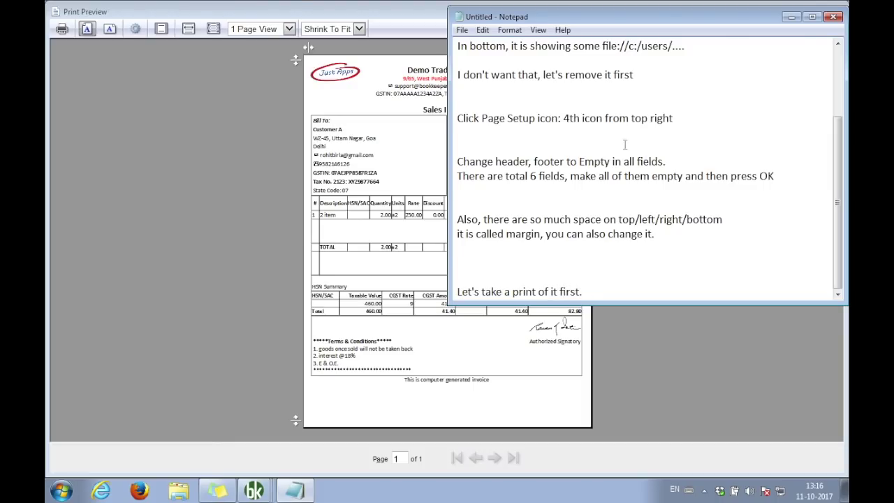
Change the invoice's page size to A4 in the print preview's page setup and apply it.
{"action": "left_click", "coordinate": [182, 150]}
{"action": "left_click", "coordinate": [134, 29]}
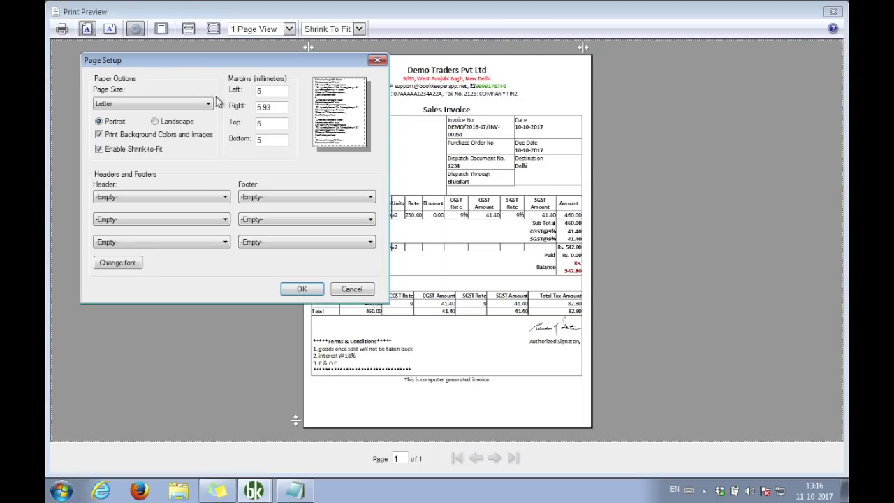
{"action": "left_click", "coordinate": [133, 104]}
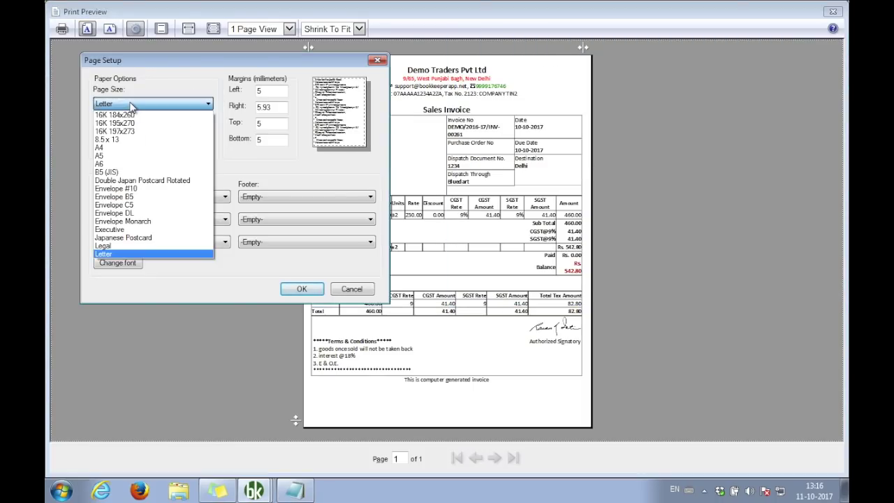
{"action": "left_click", "coordinate": [134, 152]}
{"action": "left_click", "coordinate": [297, 289]}
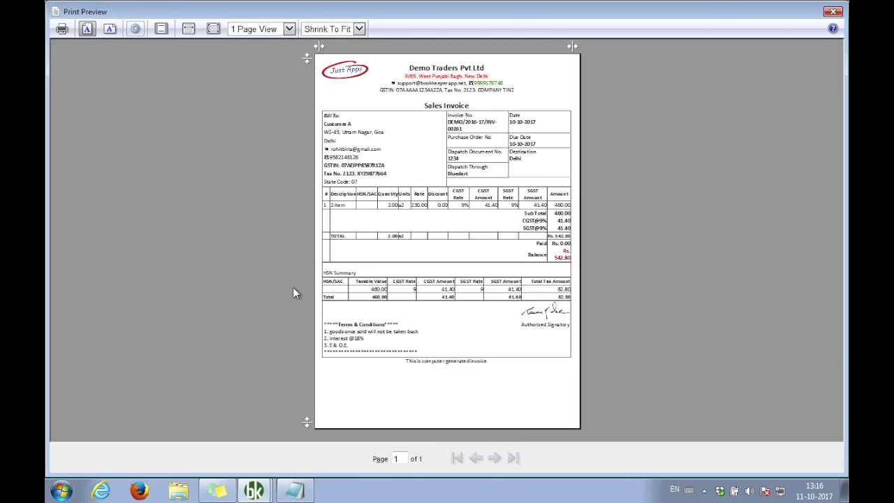
Switch to Notepad and add the note "I have also changed page size" at the end.
{"action": "left_click", "coordinate": [300, 491]}
{"action": "scroll", "coordinate": [310, 493], "scroll_direction": "down", "scroll_amount": 1}
{"action": "type", "text": "I have also changed page size"}
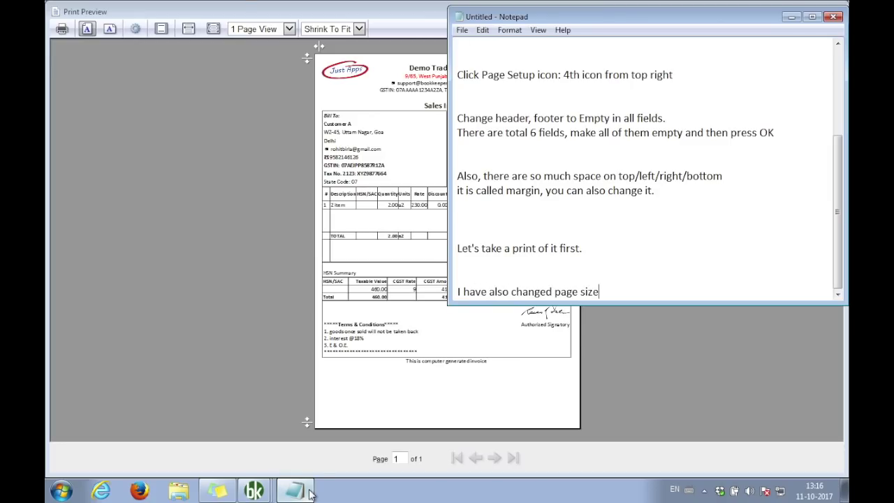
Complete the page size note with "to A4" and add "and now taking print." as a separate paragraph below it.
{"action": "type", "text": " to A4"}
{"action": "key", "text": "Return"}
{"action": "key", "text": "Return"}
{"action": "type", "text": "and "}
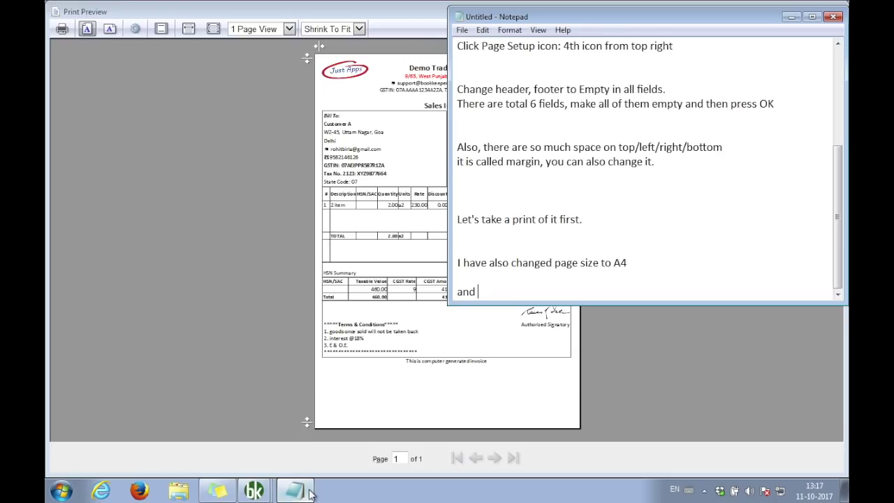
{"action": "type", "text": "now taking print."}
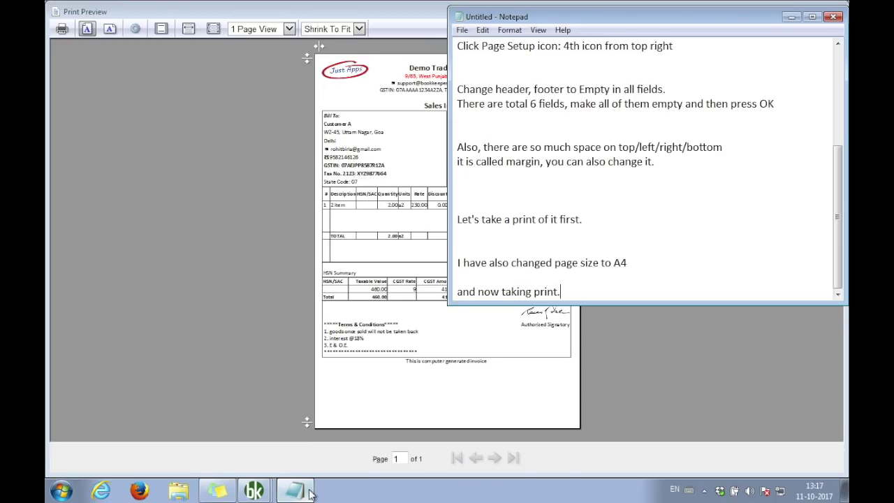
Print all pages of the previewed sales invoice on the HP LaserJet P1007.
{"action": "left_click", "coordinate": [61, 29]}
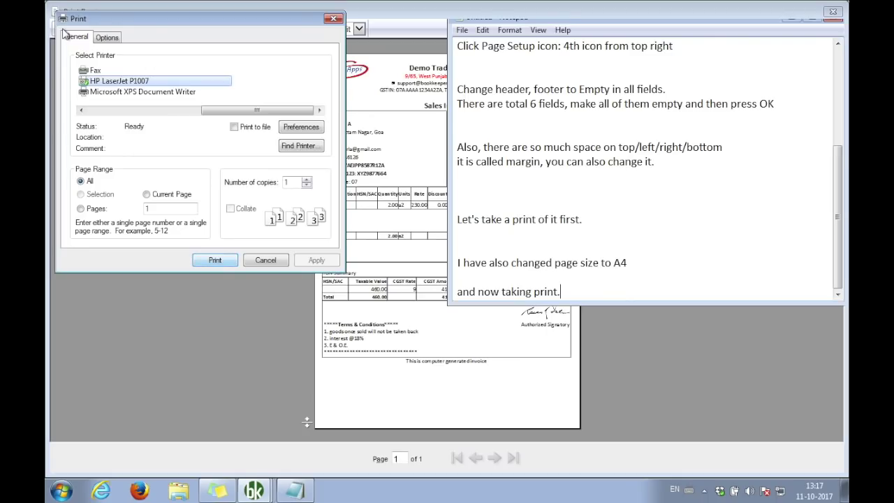
{"action": "left_click", "coordinate": [210, 261]}
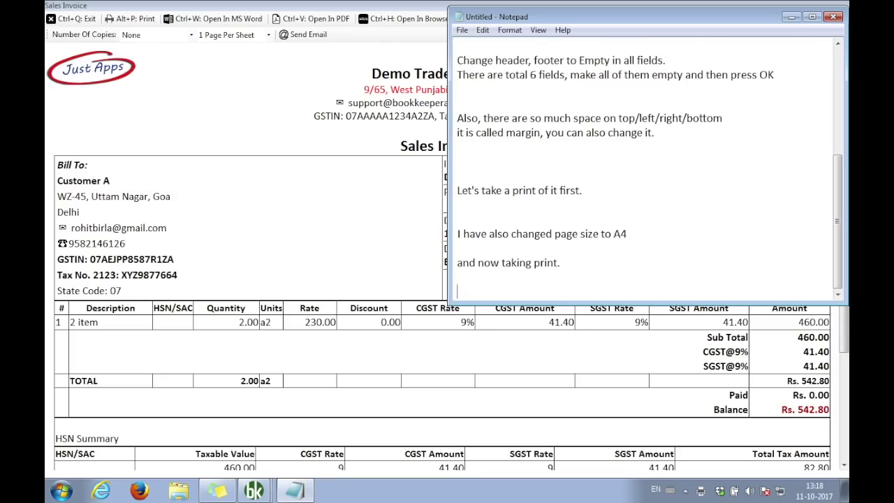
In Notepad, add "As youu can see, it is not looking professional much." and "Let's make some changes." as separate paragraphs.
{"action": "key", "text": "Return"}
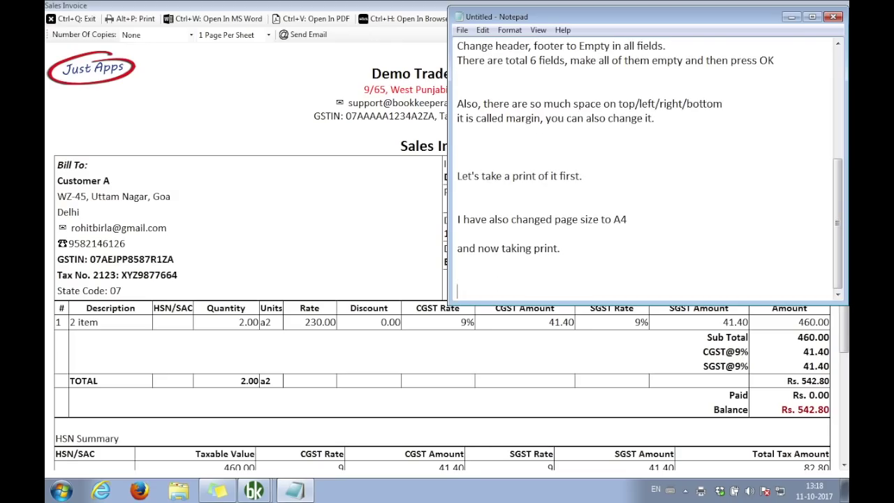
{"action": "type", "text": "As youu can s"}
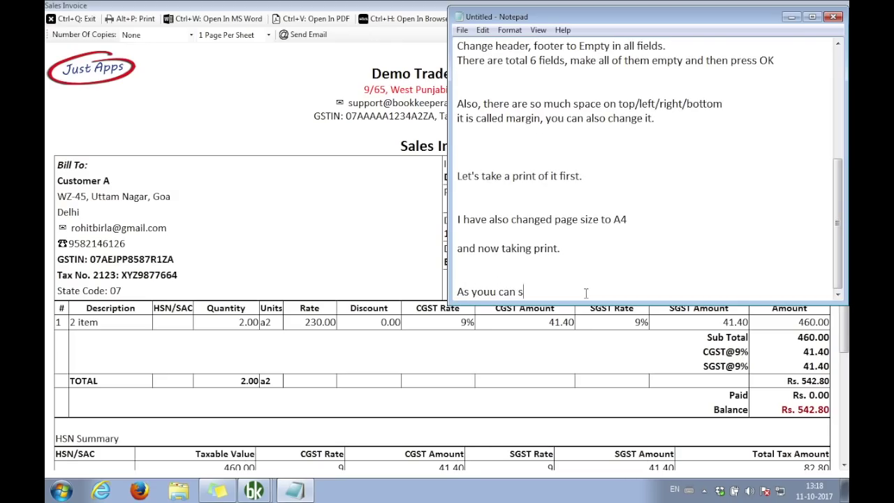
{"action": "type", "text": "ee, it is not looking professional"}
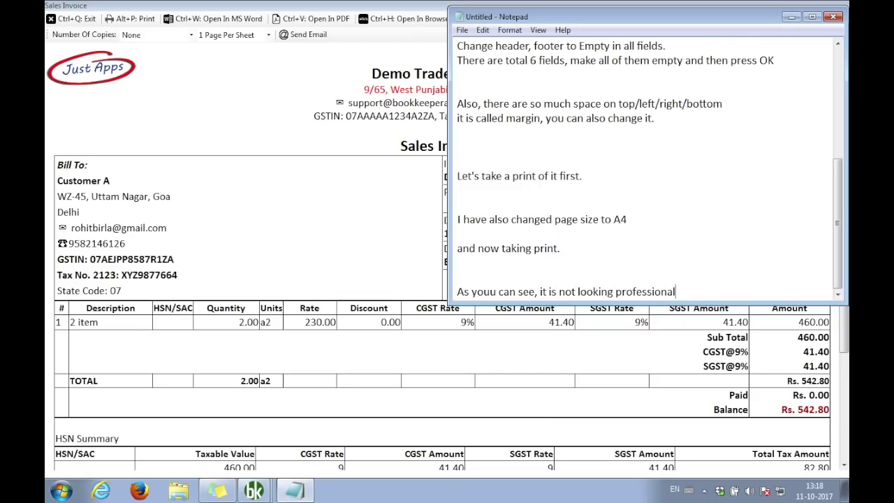
{"action": "type", "text": " much."}
{"action": "key", "text": "Return"}
{"action": "key", "text": "Return"}
{"action": "type", "text": "Let's make some changes."}
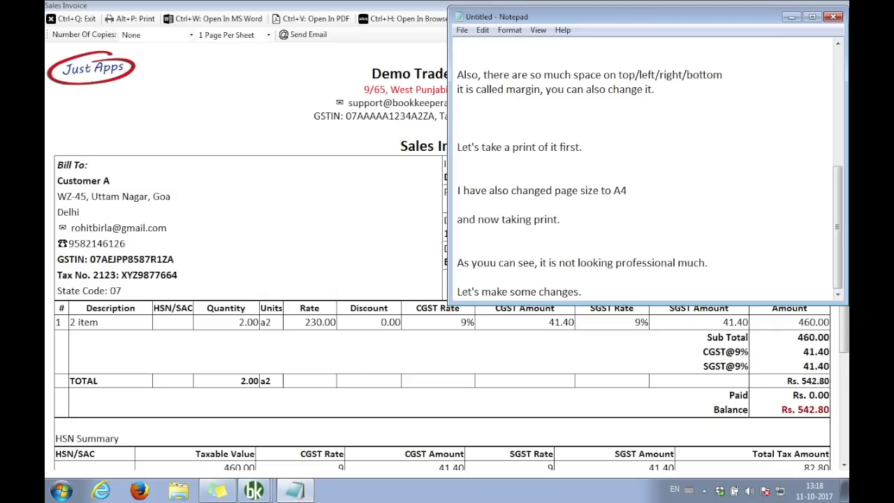
{"action": "key", "text": "Return"}
{"action": "key", "text": "Return"}
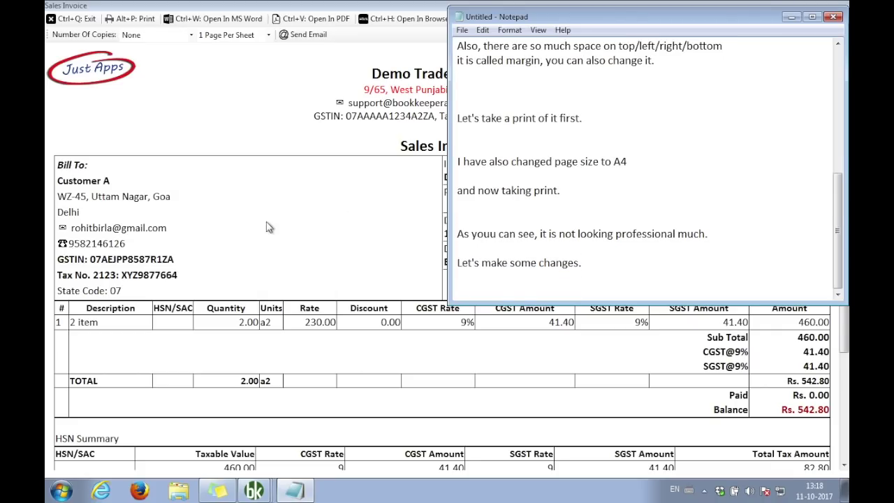
Return to Book Keeper, exit to the dashboard and choose Template1-Box as the invoice template in Template Settings.
{"action": "left_click", "coordinate": [222, 236]}
{"action": "left_click", "coordinate": [90, 20]}
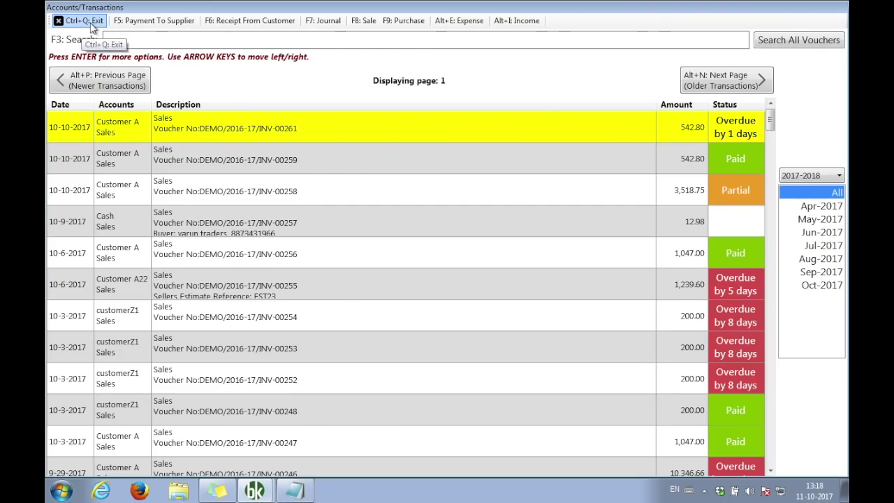
{"action": "left_click", "coordinate": [88, 23]}
{"action": "left_click", "coordinate": [280, 31]}
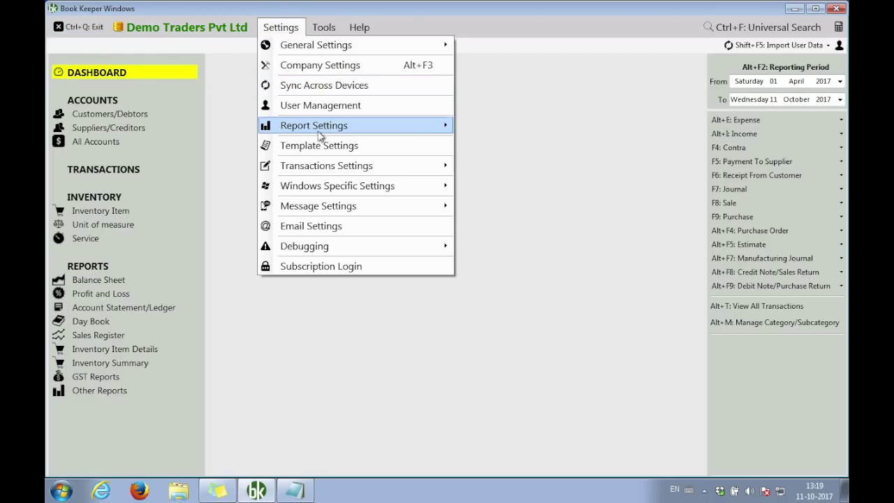
{"action": "left_click", "coordinate": [320, 146]}
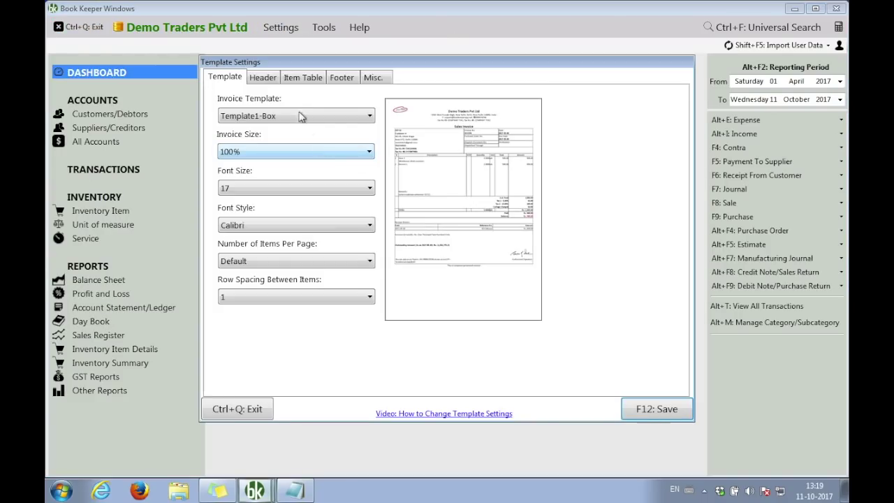
{"action": "left_click", "coordinate": [268, 116]}
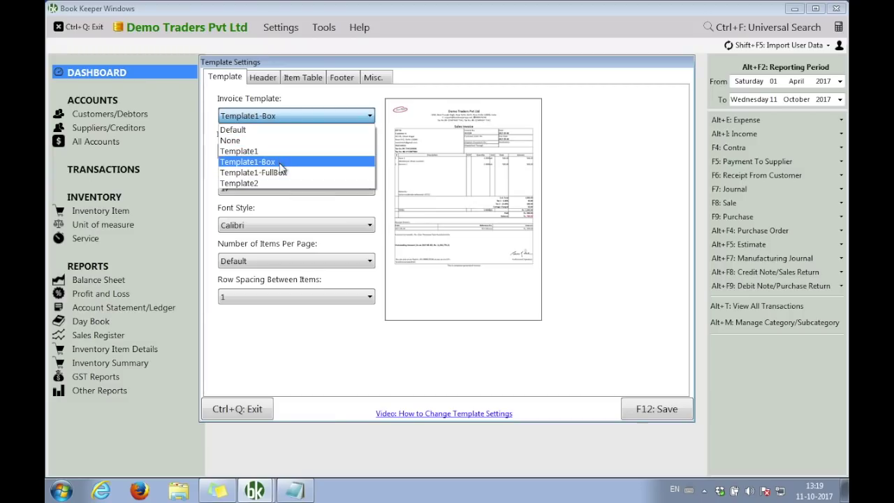
{"action": "left_click", "coordinate": [281, 165]}
Switch to Notepad and add "You can change template here. Well, Template1-Box is my favourite one." followed by a blank line.
{"action": "left_click", "coordinate": [295, 491]}
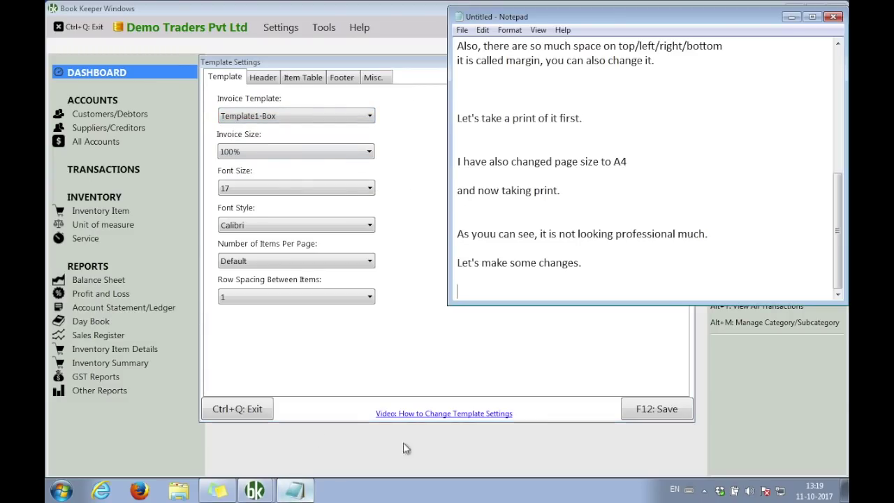
{"action": "type", "text": "You can change"}
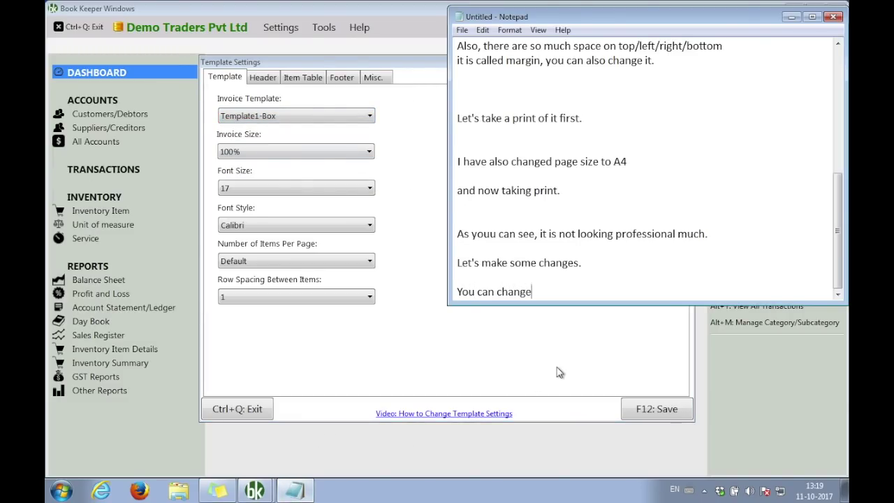
{"action": "type", "text": " template here. W"}
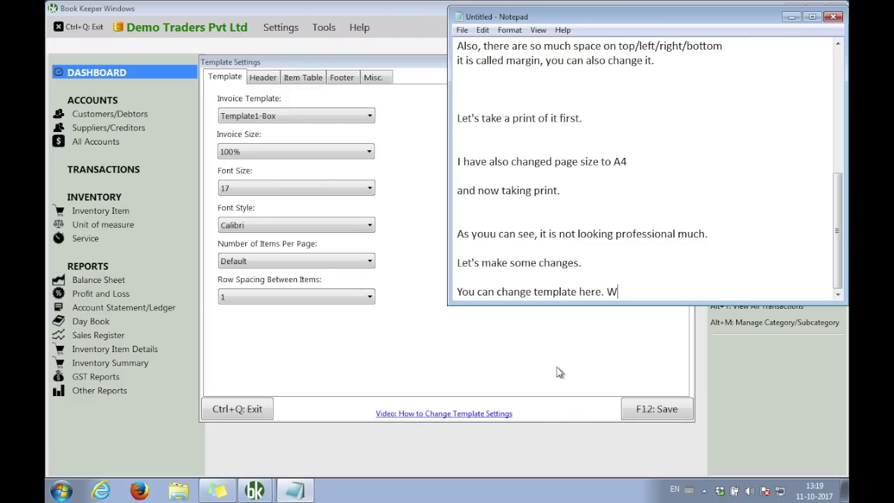
{"action": "type", "text": "ell, Template-"}
{"action": "type", "text": "Box is m"}
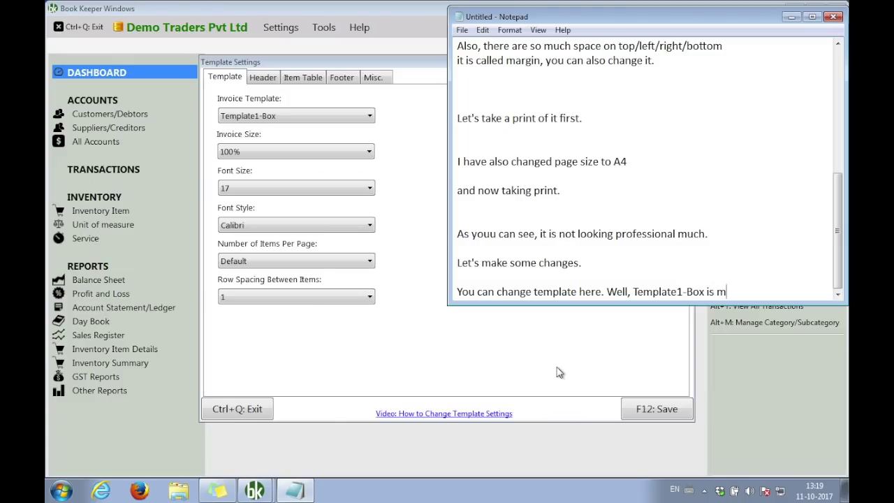
{"action": "type", "text": "y favourite one"}
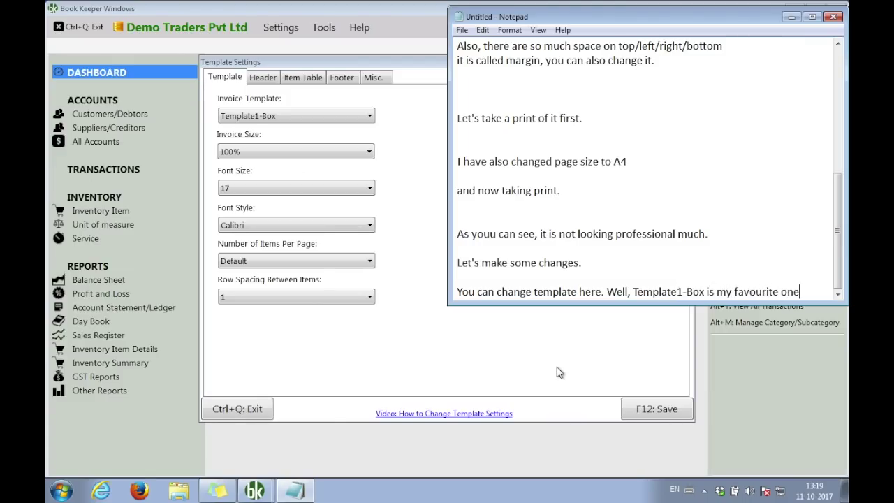
{"action": "type", "text": "."}
{"action": "key", "text": "Return"}
{"action": "key", "text": "Return"}
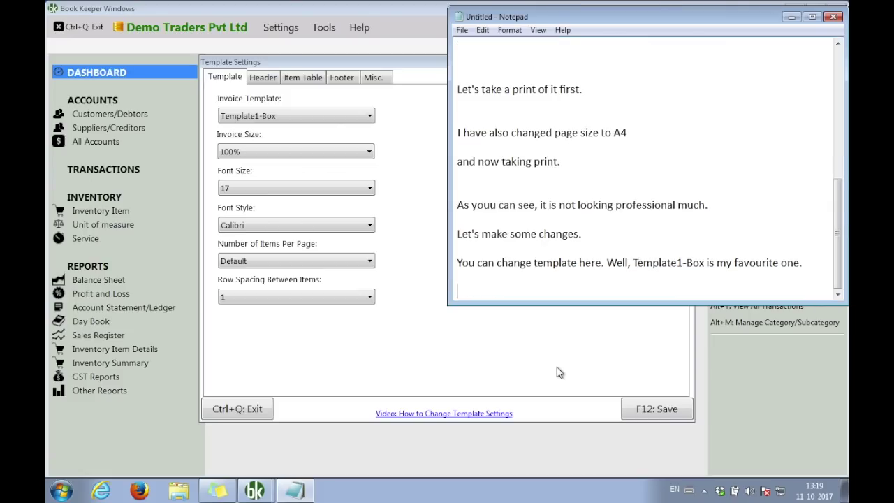
In Book Keeper's Template Settings, set the invoice font size to 15 and the number of items per page to 5.
{"action": "left_click", "coordinate": [250, 189]}
{"action": "left_click", "coordinate": [246, 235]}
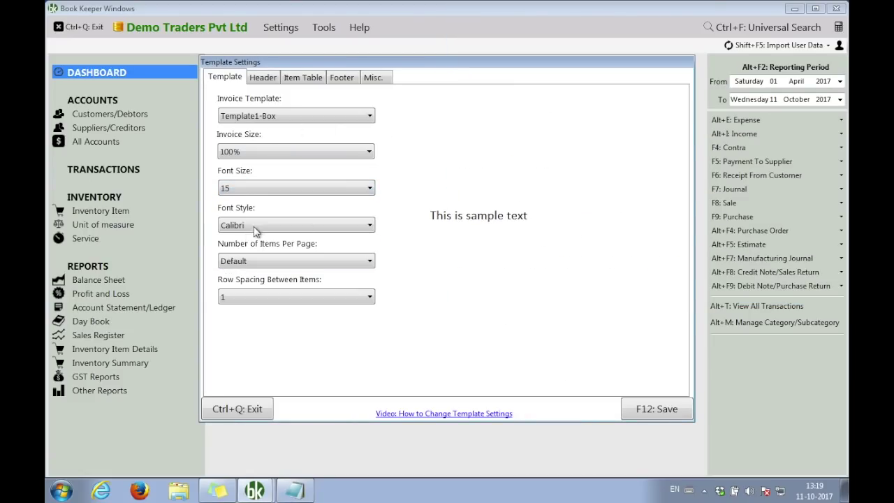
{"action": "left_click", "coordinate": [274, 262]}
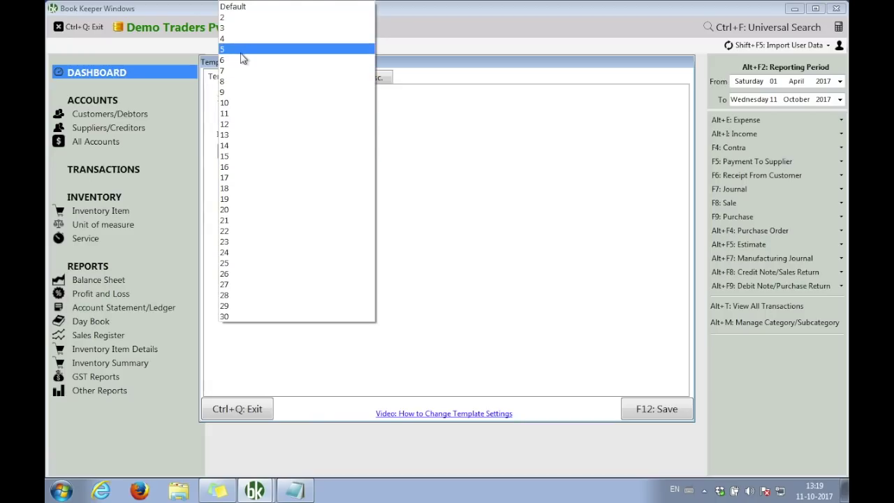
{"action": "left_click", "coordinate": [239, 51]}
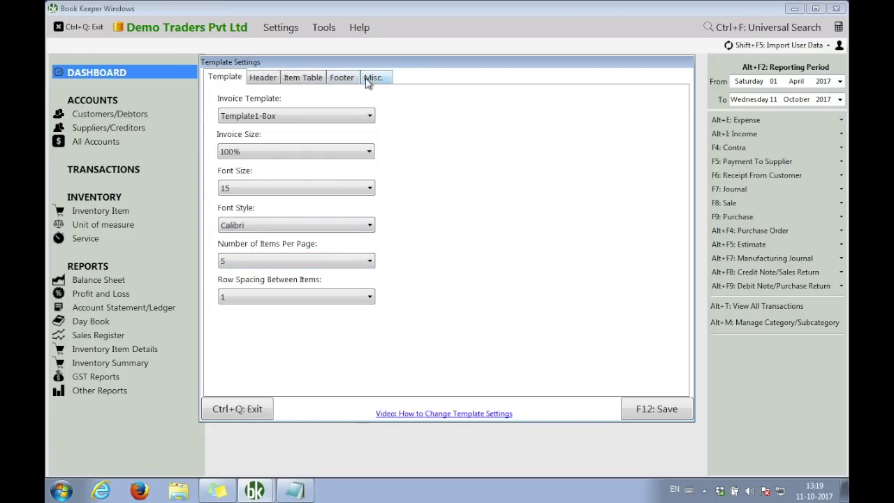
Hide the SKU and Discount columns in the invoice item table, save the template settings and open the list of all transactions.
{"action": "left_click", "coordinate": [303, 78]}
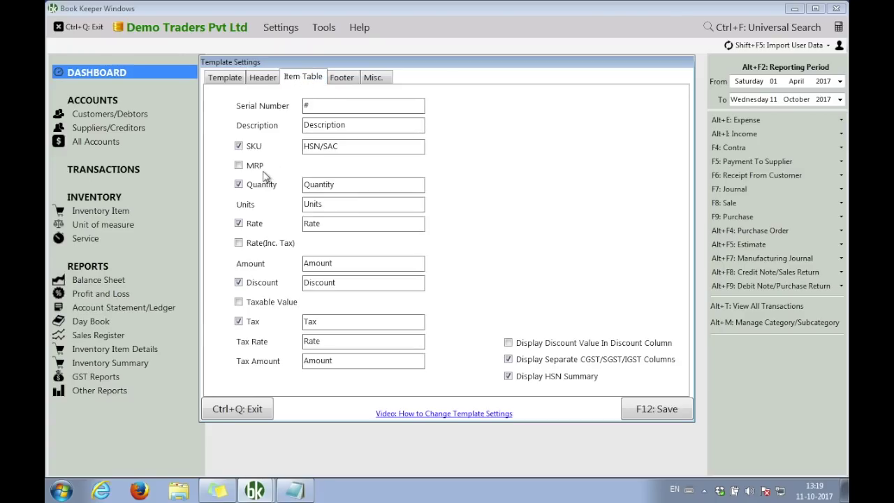
{"action": "left_click", "coordinate": [255, 147]}
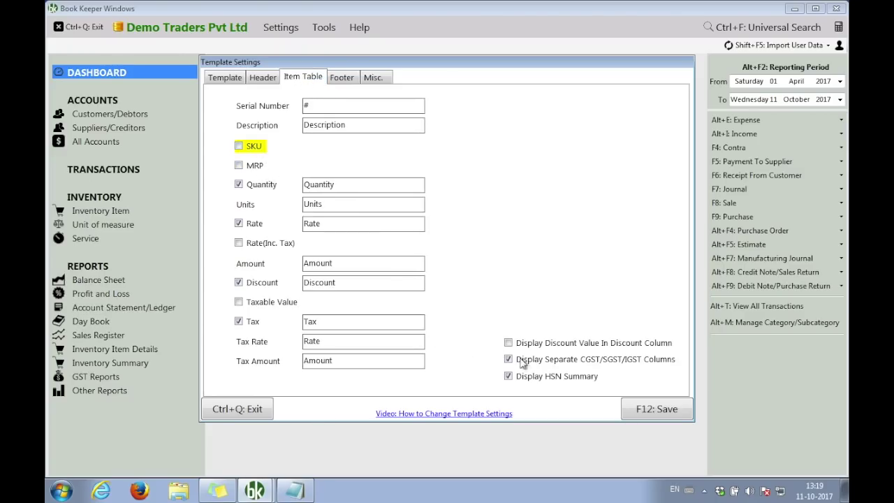
{"action": "left_click", "coordinate": [265, 286]}
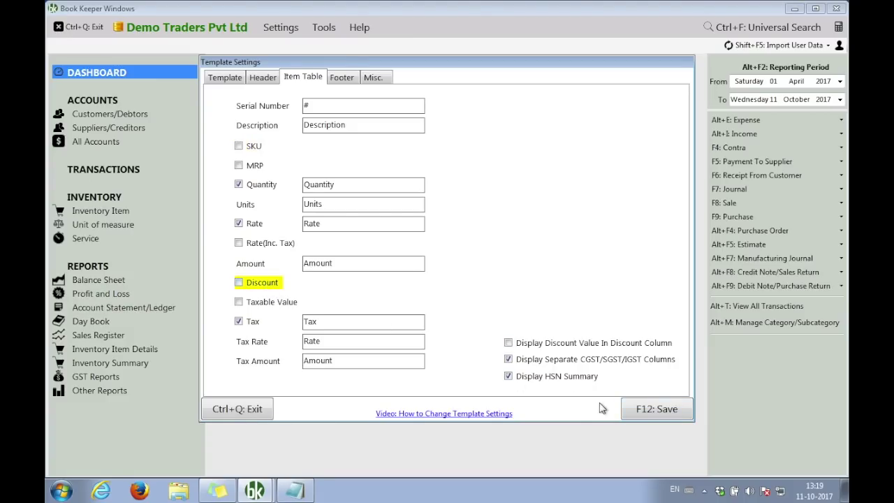
{"action": "left_click", "coordinate": [646, 411]}
{"action": "left_click", "coordinate": [741, 204]}
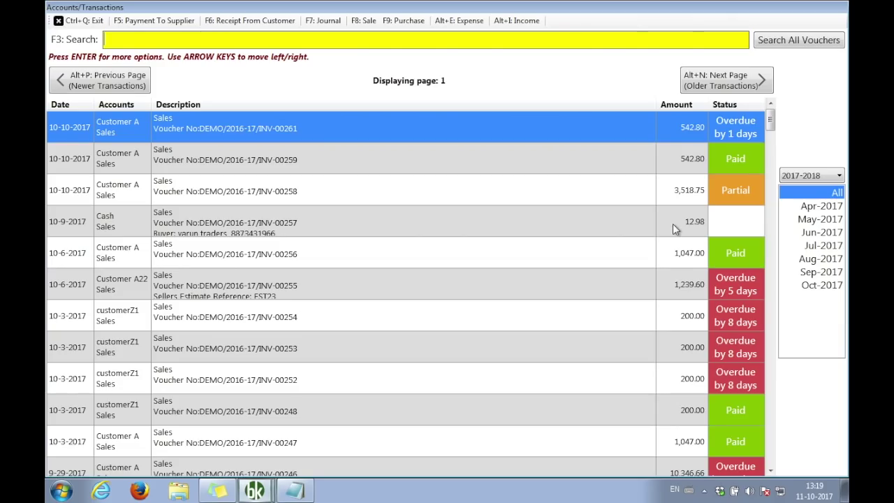
Switch to Notepad and add "I have made some changes, hide discount column, as I dont provide discount" at the end.
{"action": "left_click", "coordinate": [297, 491]}
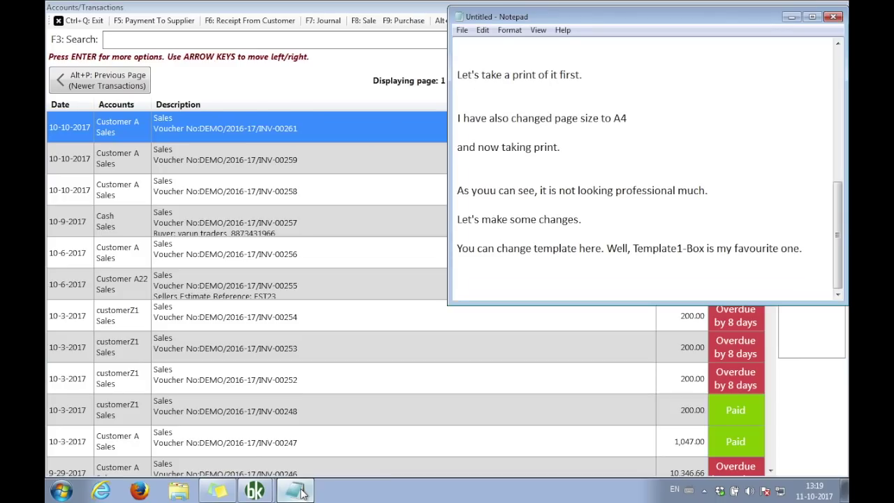
{"action": "type", "text": "I have made some"}
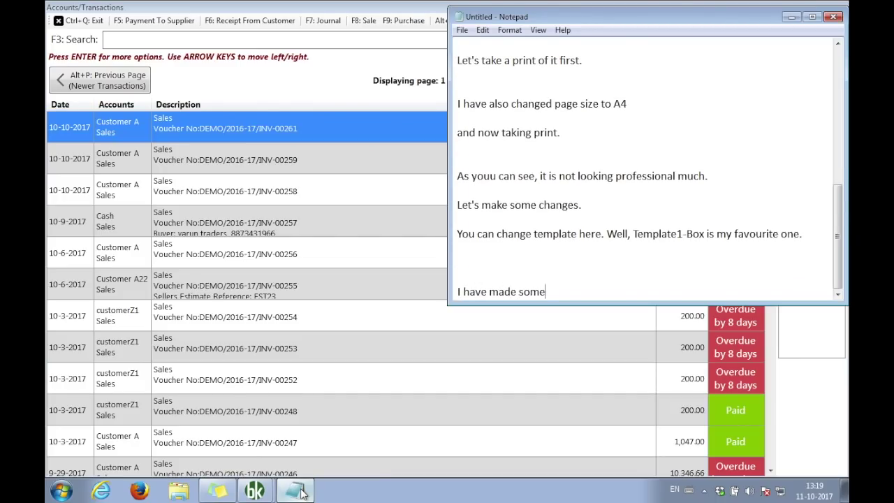
{"action": "type", "text": " changes, hide discou"}
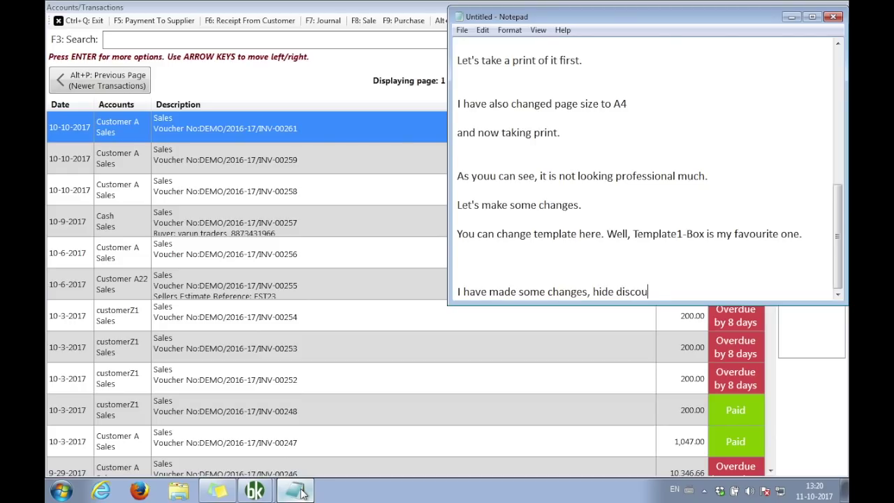
{"action": "type", "text": "nt column, as I dont provide"}
{"action": "type", "text": " discount"}
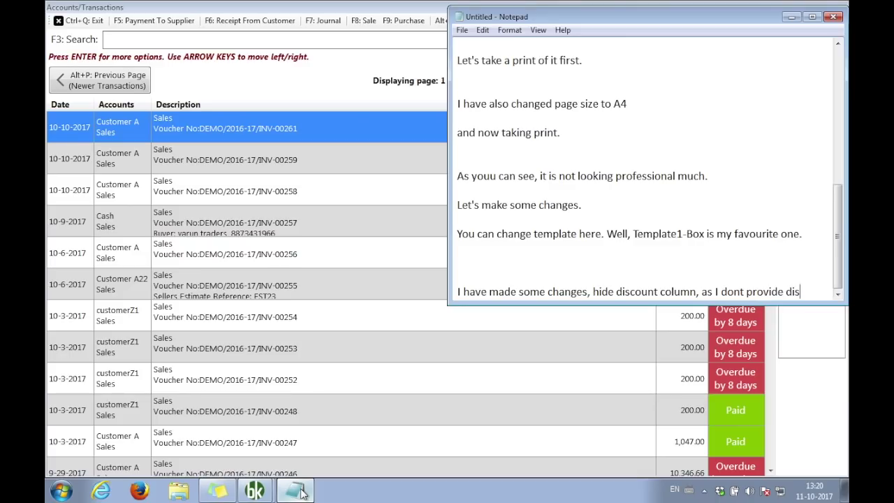
Add "Also, changed template name and some other changes like font size, number of items per page." and, after a blank line, "Let's view invoice now.".
{"action": "key", "text": "Return"}
{"action": "type", "text": "Also,"}
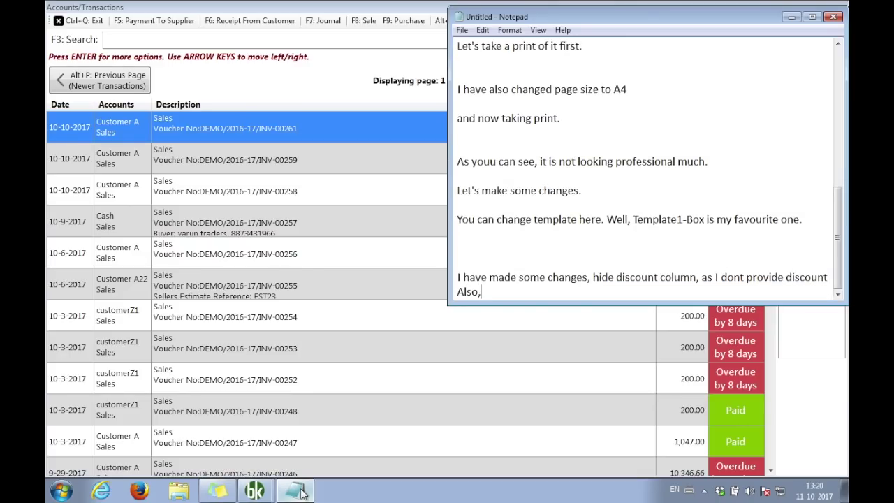
{"action": "type", "text": " some c"}
{"action": "key", "text": "BackSpace"}
{"action": "key", "text": "BackSpace"}
{"action": "key", "text": "BackSpace"}
{"action": "key", "text": "BackSpace"}
{"action": "key", "text": "BackSpace"}
{"action": "type", "text": "changed template name and "}
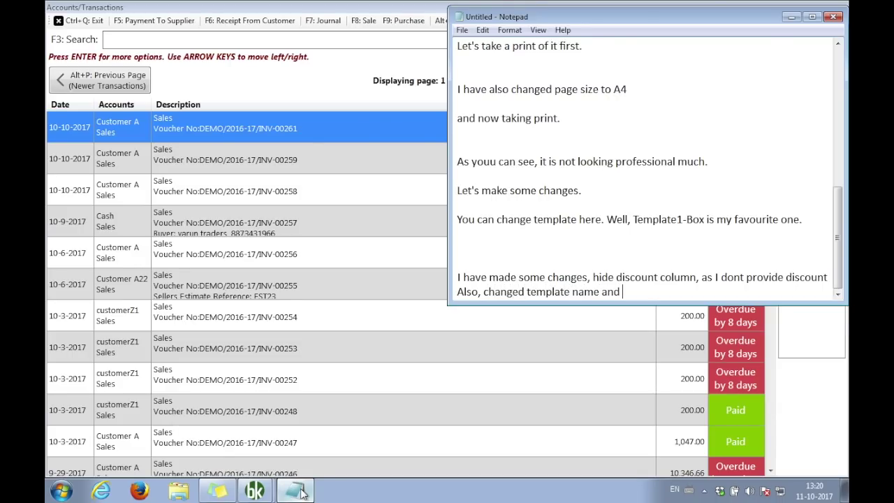
{"action": "type", "text": "some other changes like font size, number of items per page."}
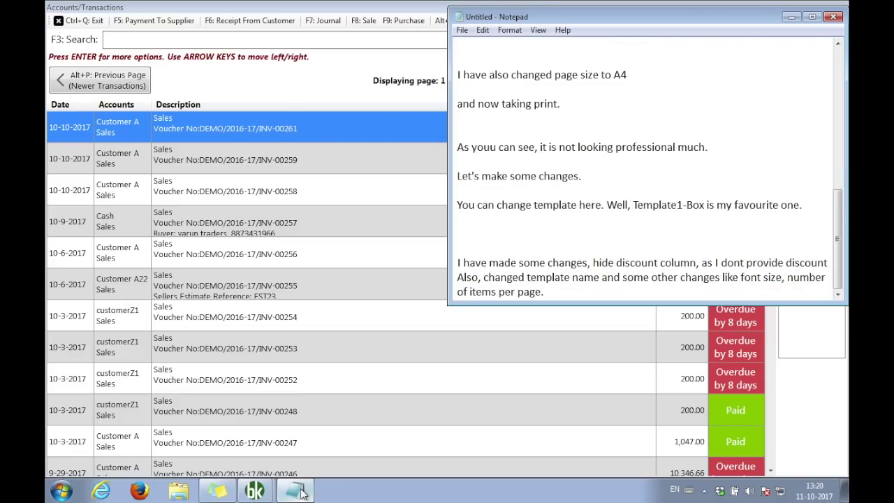
{"action": "key", "text": "Return"}
{"action": "key", "text": "Return"}
{"action": "type", "text": "Let's view invoice now."}
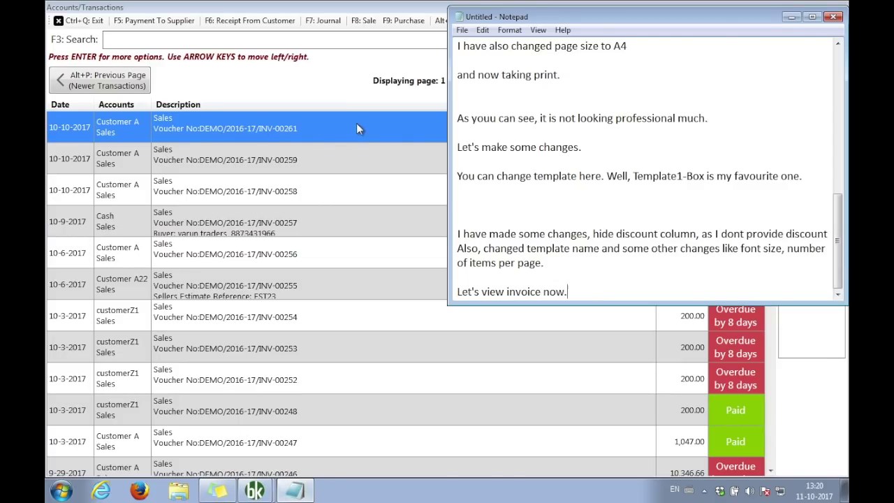
Switch to Book Keeper and view the invoice of the first Customer A sale in the transactions list.
{"action": "right_click", "coordinate": [358, 123]}
{"action": "left_click", "coordinate": [418, 241]}
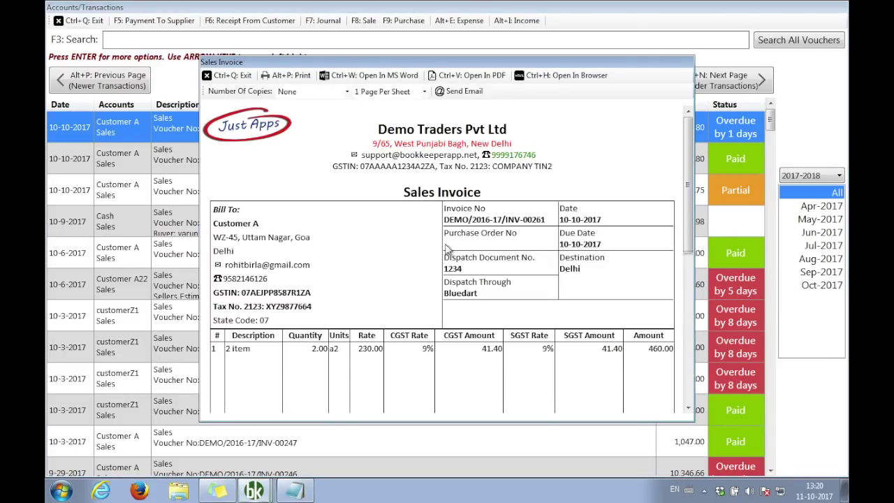
Preview the Customer A sales invoice for printing and print all its pages on the HP LaserJet P1007.
{"action": "left_click", "coordinate": [278, 75]}
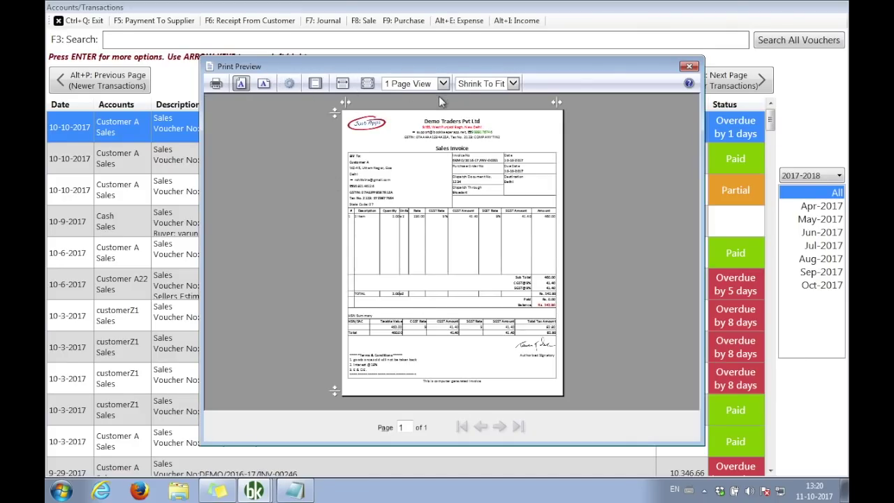
{"action": "left_click", "coordinate": [217, 84]}
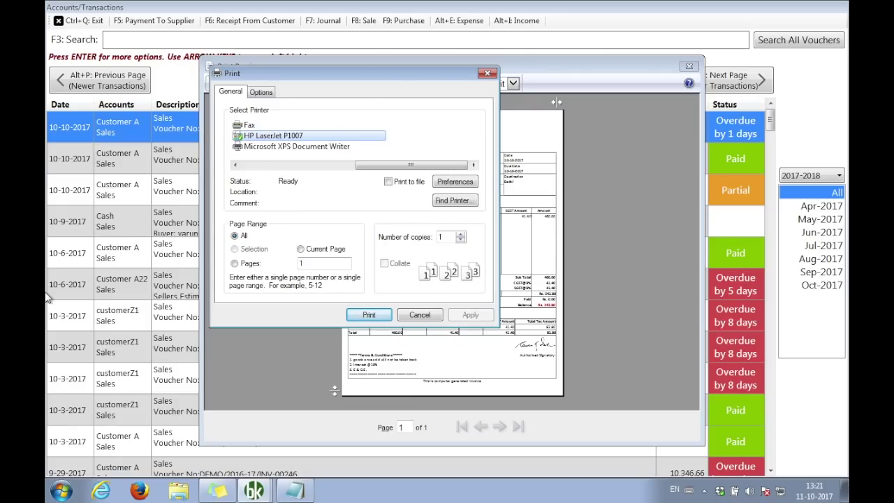
{"action": "left_click", "coordinate": [369, 315]}
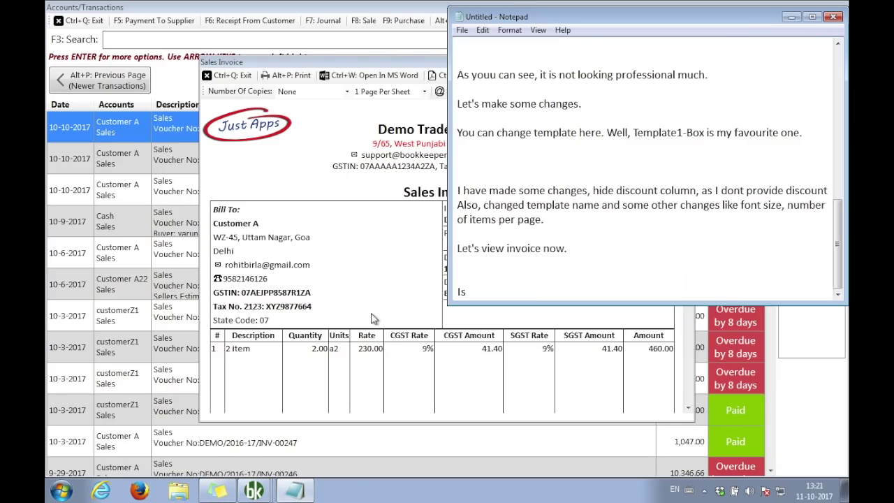
Switch to Notepad and add "Isn't it looking better now. the right one." and "Invoice coming on full page and item table and hsn summary etc.".
{"action": "type", "text": "ooking better now. the right one."}
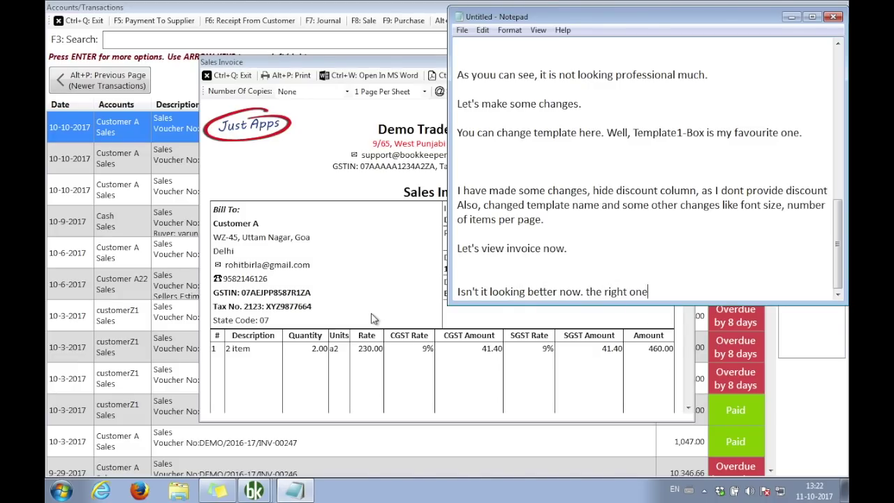
{"action": "key", "text": "Return"}
{"action": "key", "text": "Return"}
{"action": "type", "text": "Item"}
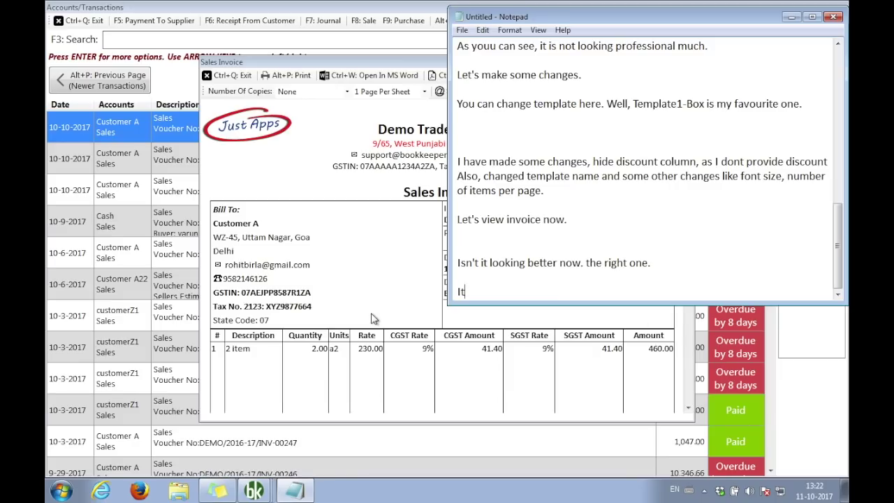
{"action": "key", "text": "BackSpace"}
{"action": "key", "text": "BackSpace"}
{"action": "type", "text": "nvoice coming on full page and "}
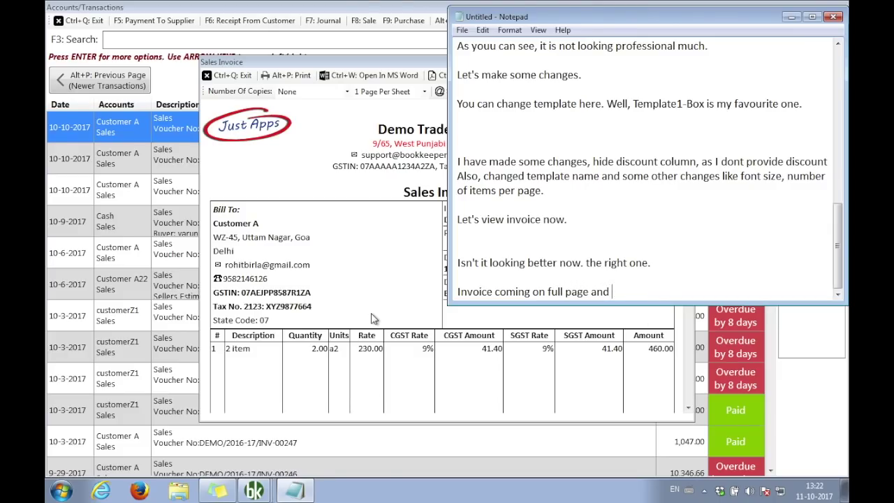
{"action": "type", "text": "item table and hsn summary etc."}
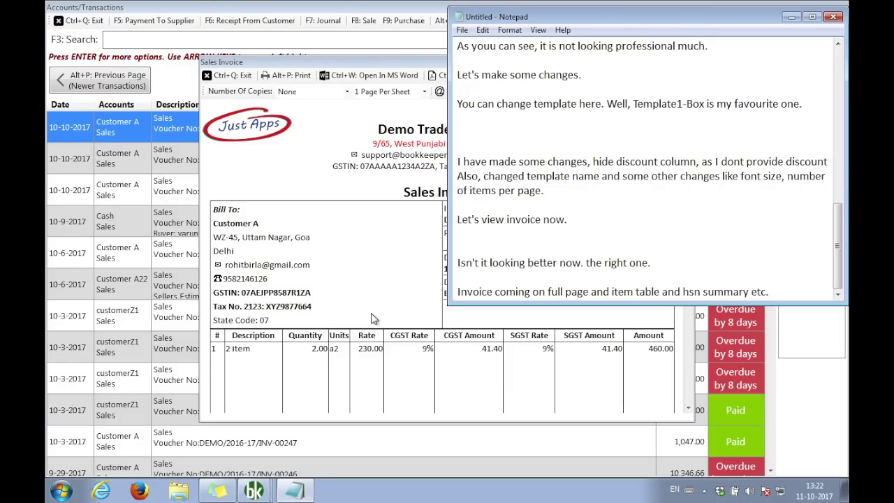
{"action": "key", "text": "Return"}
{"action": "key", "text": "Return"}
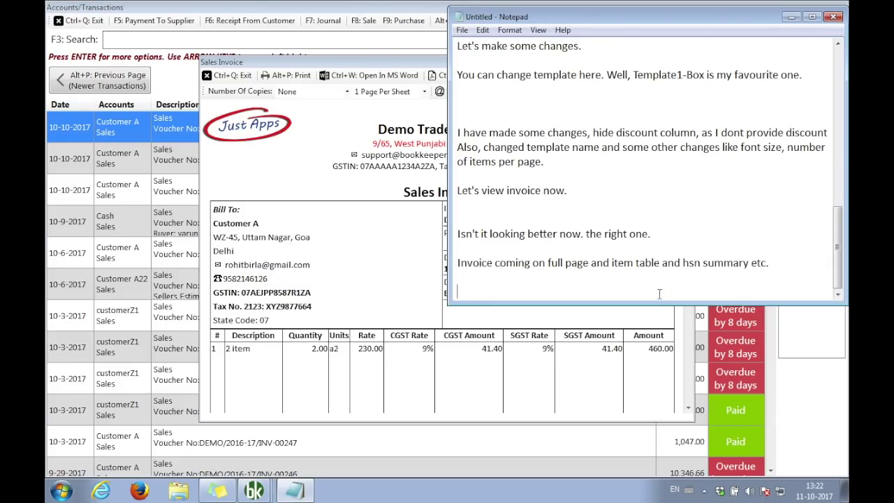
Add "Now question is, do I need to set page size every time?" and "You can do it in Book Keeper while printing invoice".
{"action": "key", "text": "Return"}
{"action": "key", "text": "Return"}
{"action": "type", "text": "Now question is, do I need to set page size "}
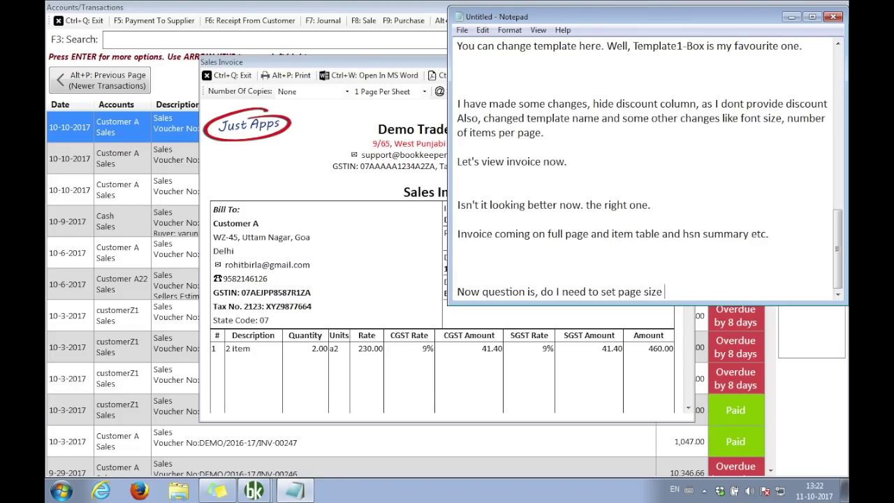
{"action": "type", "text": "every time?"}
{"action": "key", "text": "Return"}
{"action": "key", "text": "Return"}
{"action": "type", "text": "You can do it in "}
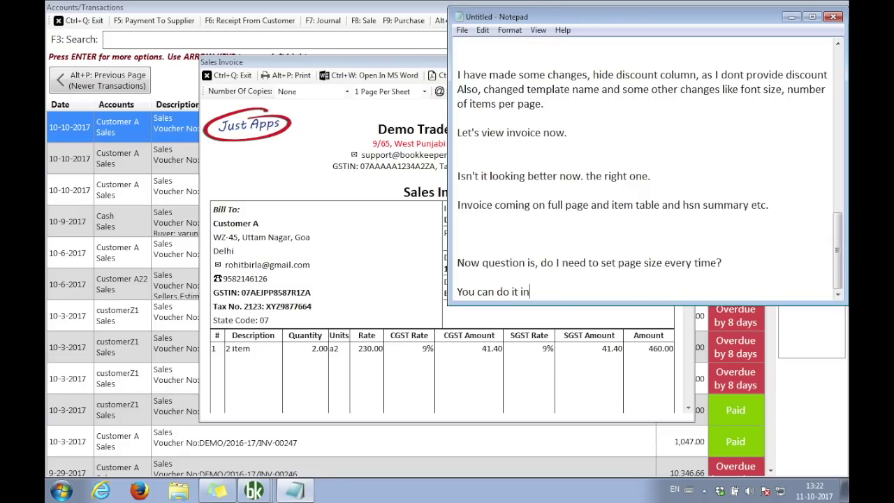
{"action": "type", "text": "Book Keeper while printing invoice"}
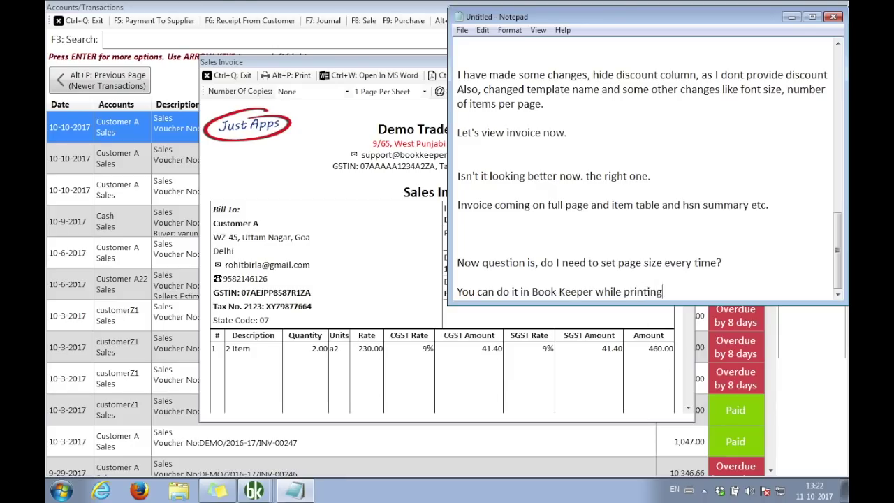
After a blank line, add "Also, you can set that permanently in Control Panel > Printer Settings.".
{"action": "key", "text": "Return"}
{"action": "key", "text": "Return"}
{"action": "type", "text": "Also, y"}
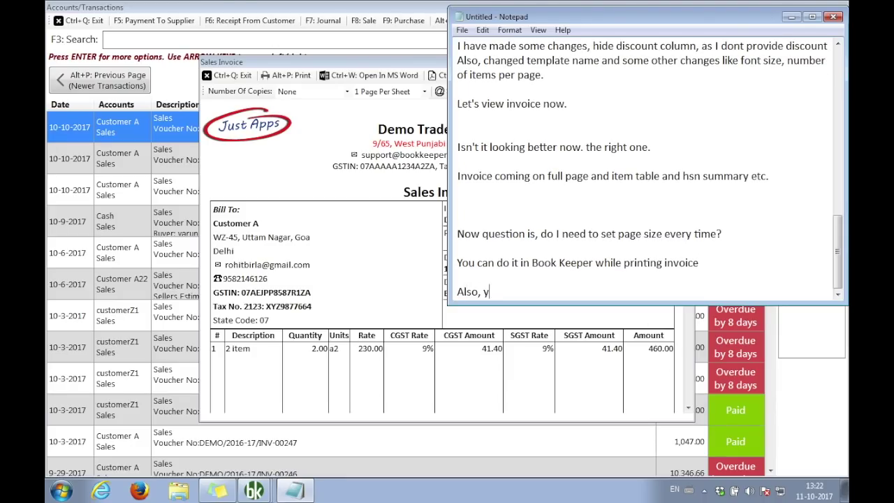
{"action": "type", "text": "ou can set that perma"}
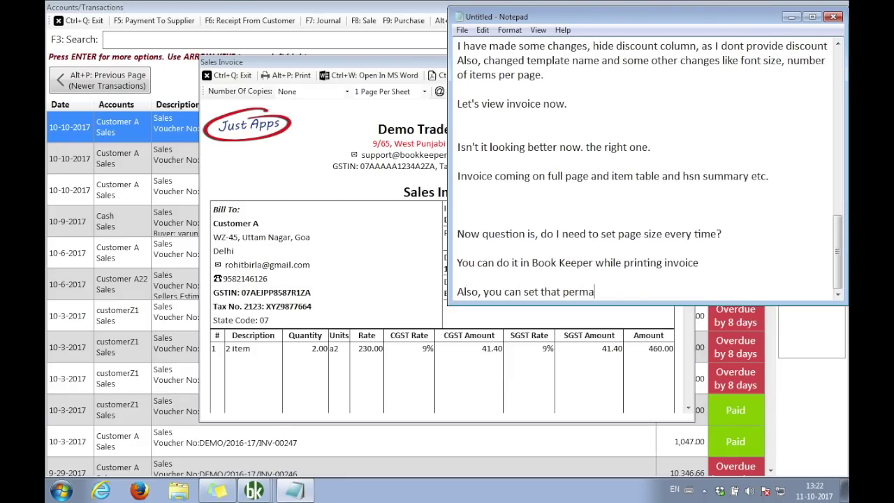
{"action": "type", "text": "nently in p"}
{"action": "type", "text": "Conto"}
{"action": "key", "text": "BackSpace"}
{"action": "type", "text": "rol Panel > Book Keepe"}
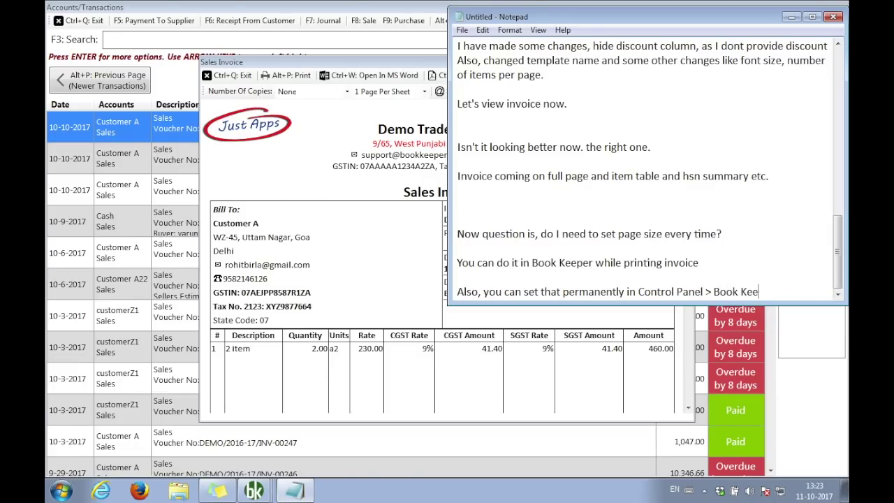
{"action": "key", "text": "BackSpace"}
{"action": "key", "text": "BackSpace"}
{"action": "key", "text": "BackSpace"}
{"action": "key", "text": "BackSpace"}
{"action": "key", "text": "BackSpace"}
{"action": "key", "text": "BackSpace"}
{"action": "key", "text": "BackSpace"}
{"action": "key", "text": "BackSpace"}
{"action": "key", "text": "BackSpace"}
{"action": "type", "text": "Printer Settings"}
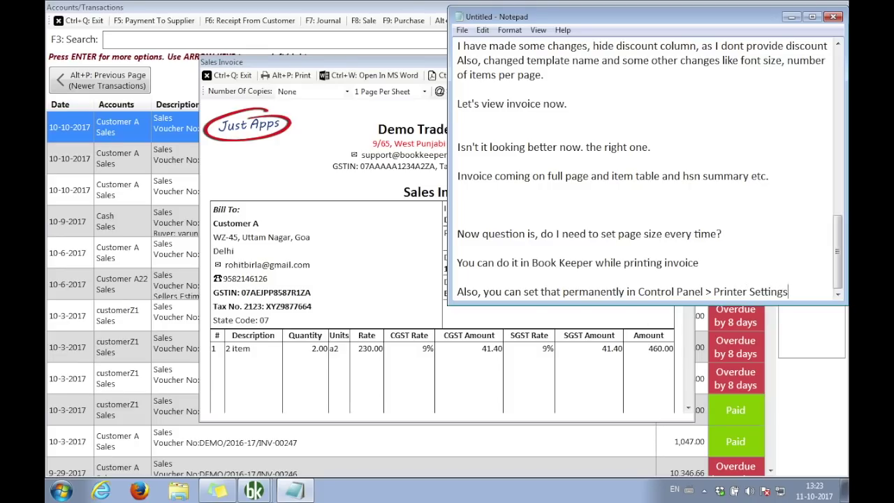
{"action": "type", "text": "."}
Switch to the Windows Control Panel and open the printing preferences of the HP LaserJet P1007 from its devices and printers.
{"action": "left_click", "coordinate": [61, 491]}
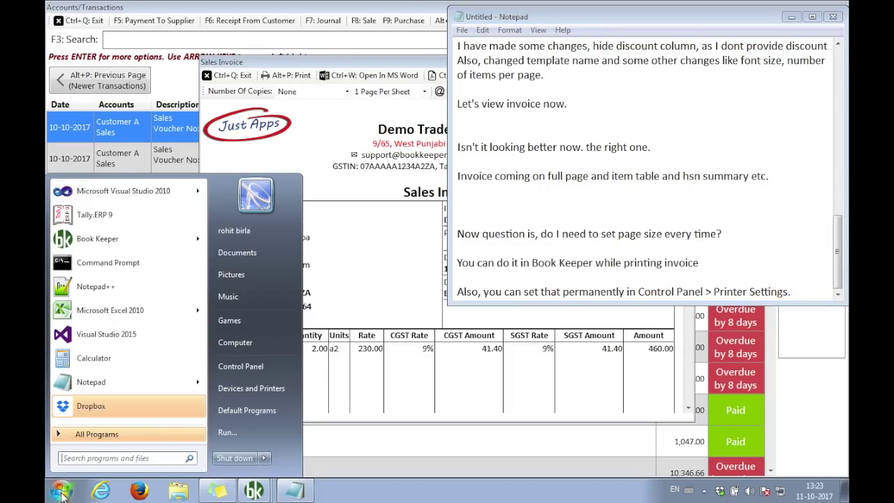
{"action": "left_click", "coordinate": [237, 366]}
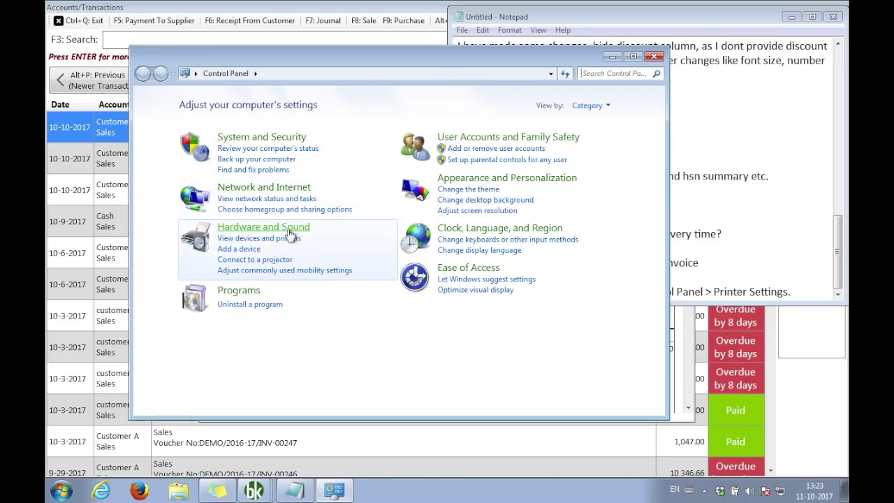
{"action": "left_click", "coordinate": [274, 239]}
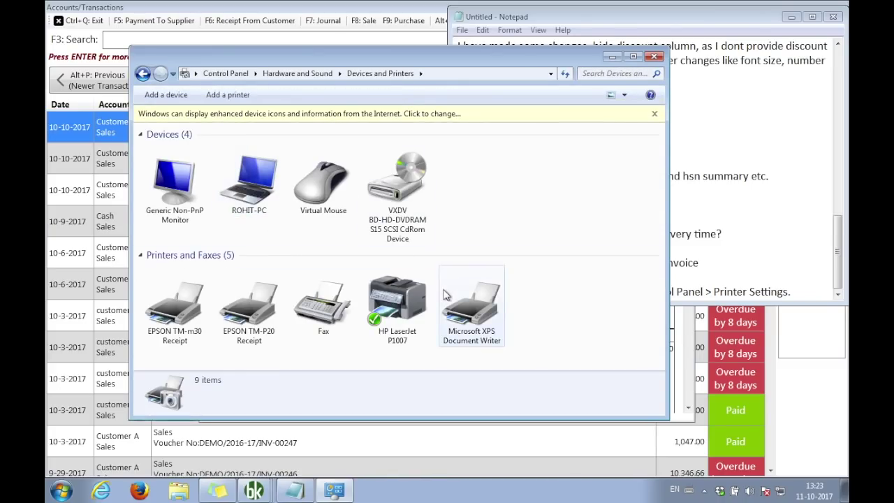
{"action": "left_click", "coordinate": [397, 299]}
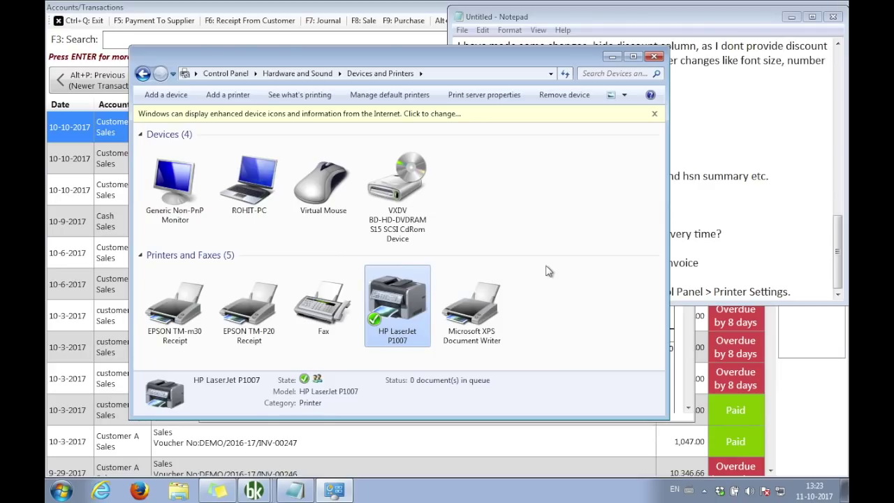
{"action": "right_click", "coordinate": [414, 298]}
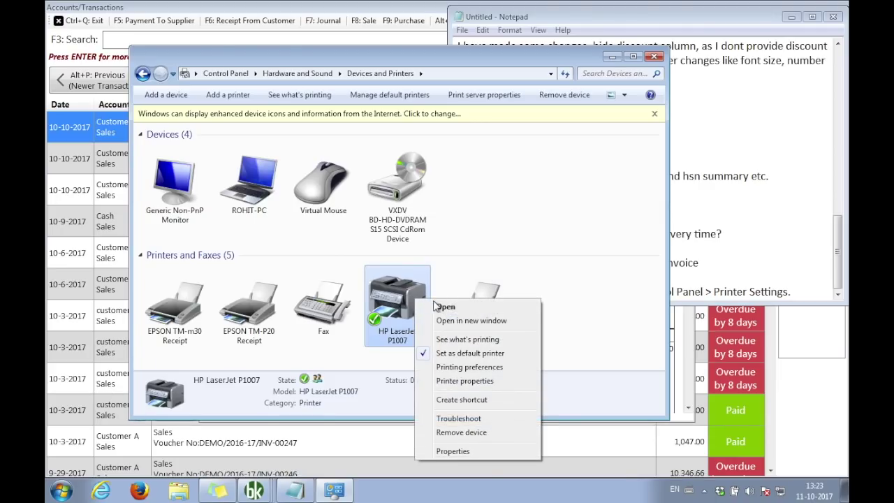
{"action": "left_click", "coordinate": [482, 367]}
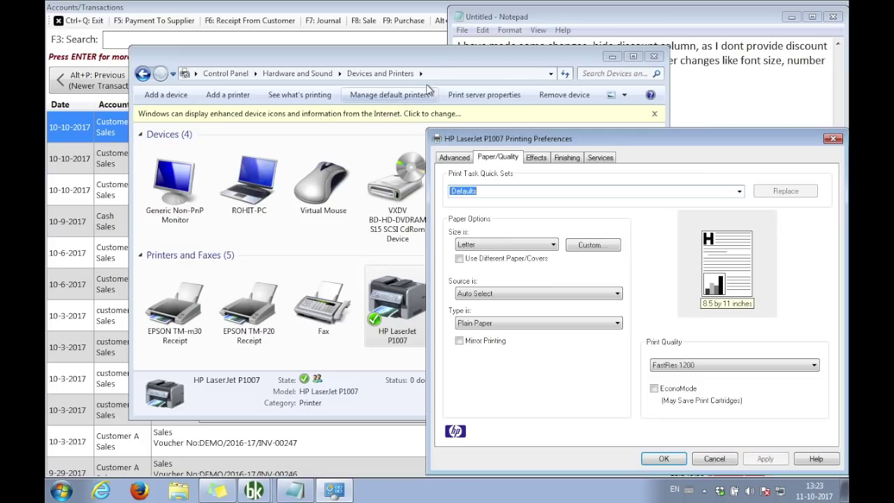
Set the printer's paper size to A4 and apply the change.
{"action": "left_click_drag", "start_coordinate": [580, 137], "coordinate": [325, 66]}
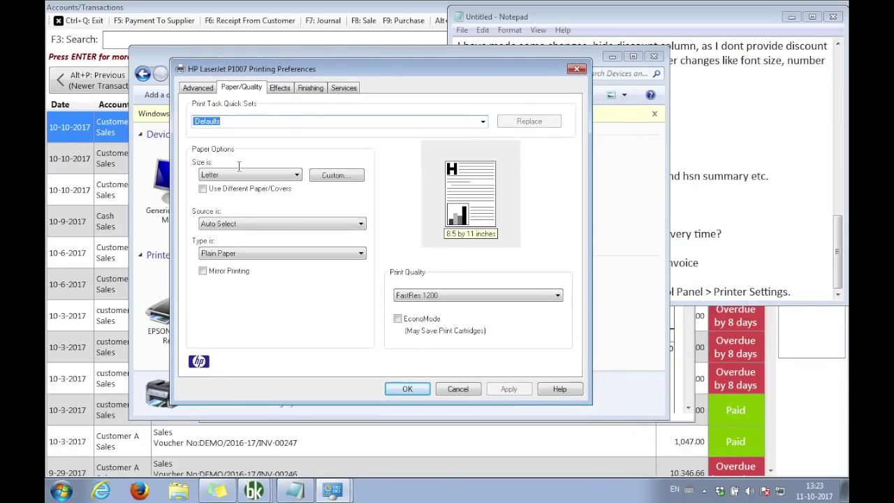
{"action": "left_click", "coordinate": [241, 176]}
{"action": "left_click", "coordinate": [237, 210]}
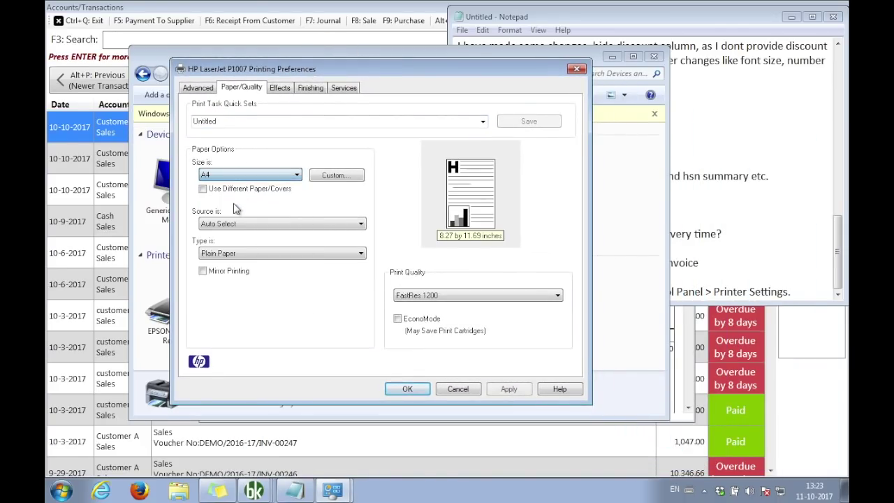
{"action": "left_click", "coordinate": [517, 390]}
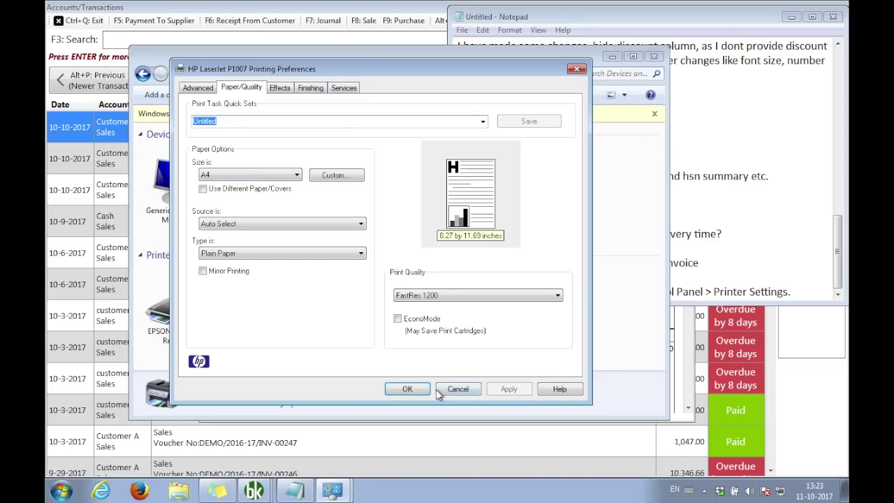
Switch back to Notepad and, after a few blank lines, add "Ususally page settings are in Printer > Printer Preferences.".
{"action": "left_click", "coordinate": [790, 264]}
{"action": "key", "text": "Return"}
{"action": "key", "text": "Return"}
{"action": "key", "text": "Return"}
{"action": "key", "text": "Return"}
{"action": "key", "text": "Return"}
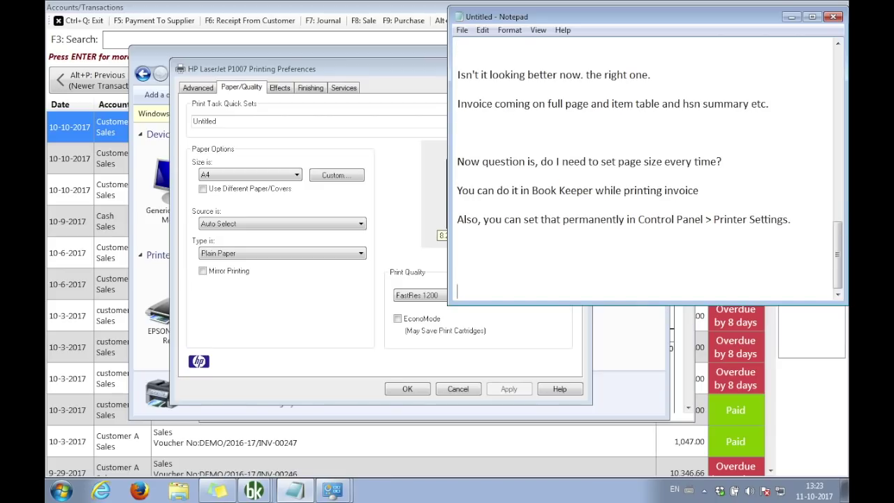
{"action": "type", "text": "Ususally page "}
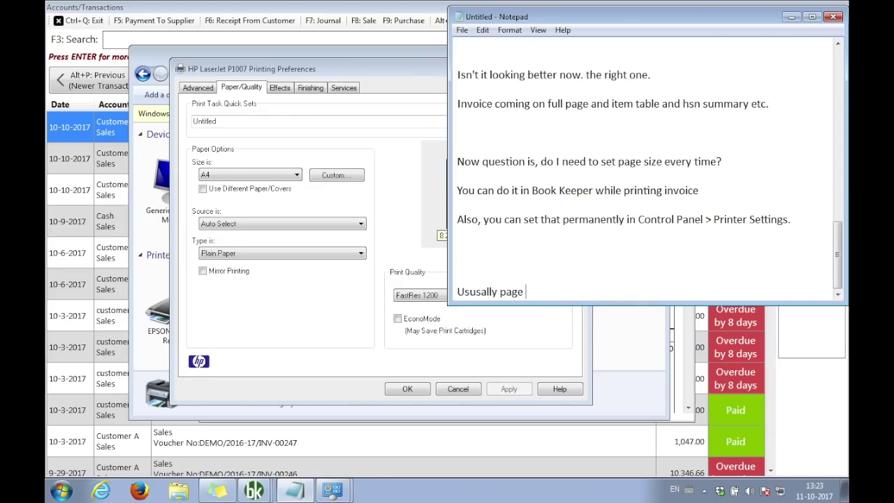
{"action": "type", "text": "settings are in Printer "}
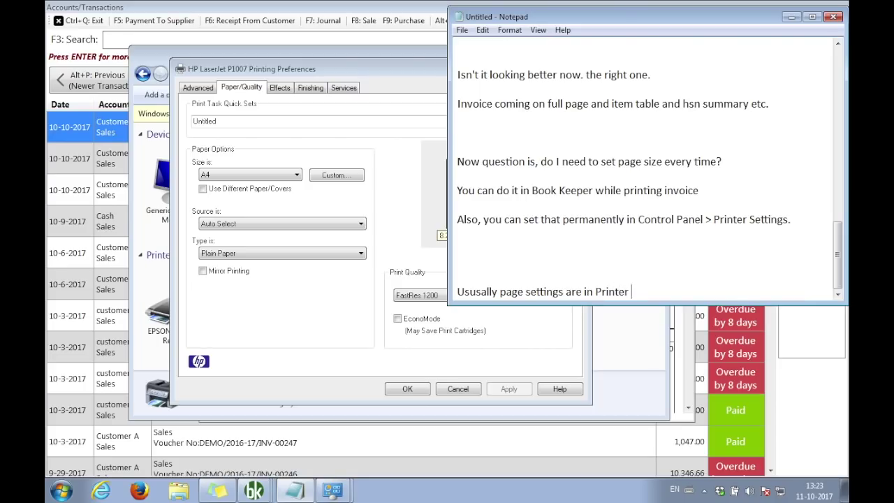
{"action": "type", "text": "> Printer PReferences"}
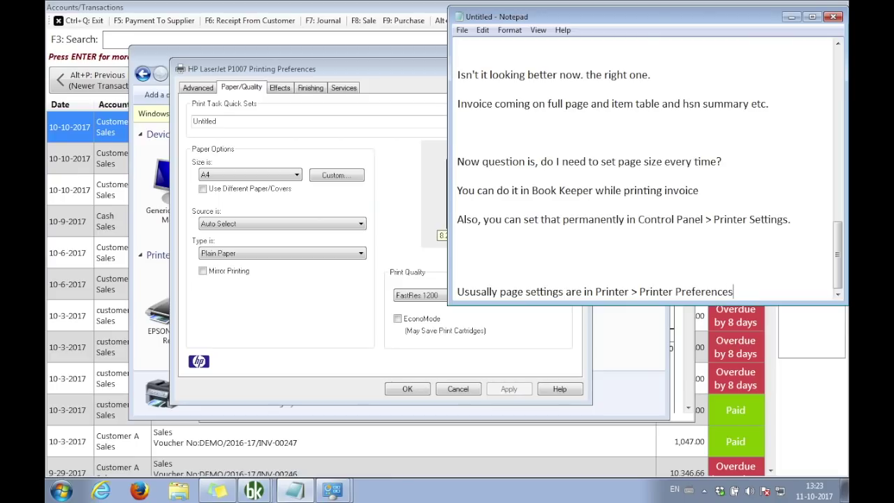
{"action": "type", "text": "."}
Add "If it's not there, consult your printer manual." on the next line, and accept and close the HP LaserJet P1007 printing preferences.
{"action": "key", "text": "Return"}
{"action": "type", "text": "Wel"}
{"action": "key", "text": "BackSpace"}
{"action": "key", "text": "BackSpace"}
{"action": "key", "text": "Return"}
{"action": "type", "text": "If it's not th"}
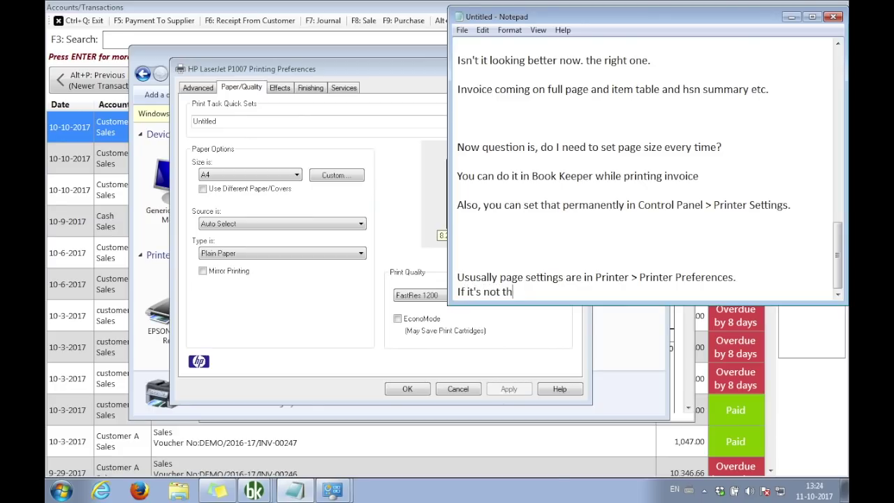
{"action": "type", "text": "ere, consult your"}
{"action": "type", "text": "r manual."}
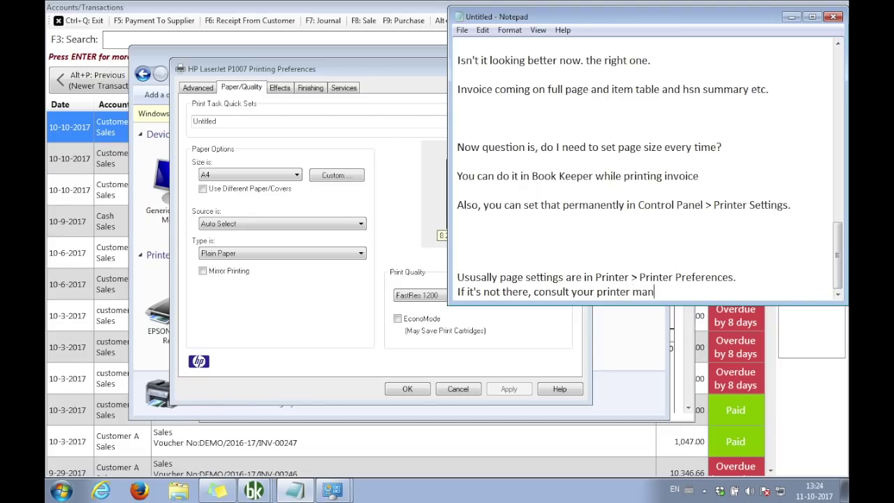
{"action": "left_click", "coordinate": [343, 328]}
{"action": "left_click", "coordinate": [404, 389]}
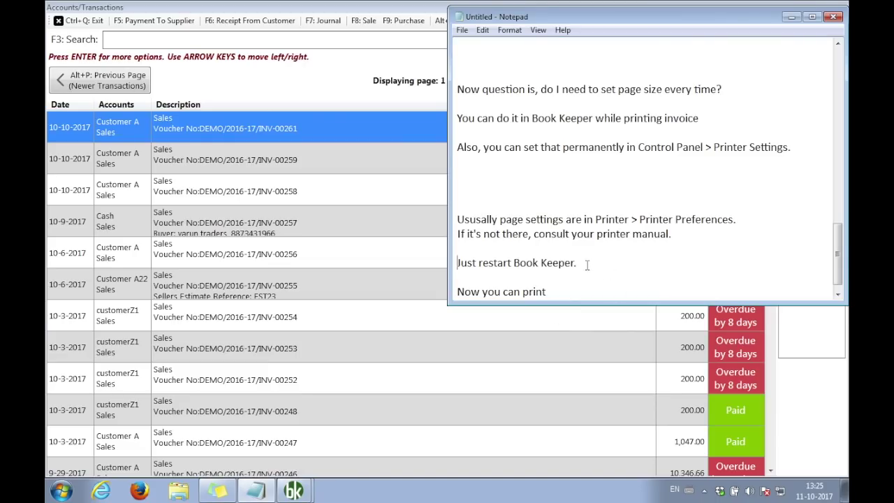
In the "Just restart" line of the notes, replace "Book Keeper." with "system and A4 will be fixed by default.".
{"action": "left_click_drag", "start_coordinate": [587, 265], "coordinate": [514, 267]}
{"action": "type", "text": "system and A4 will be fixed"}
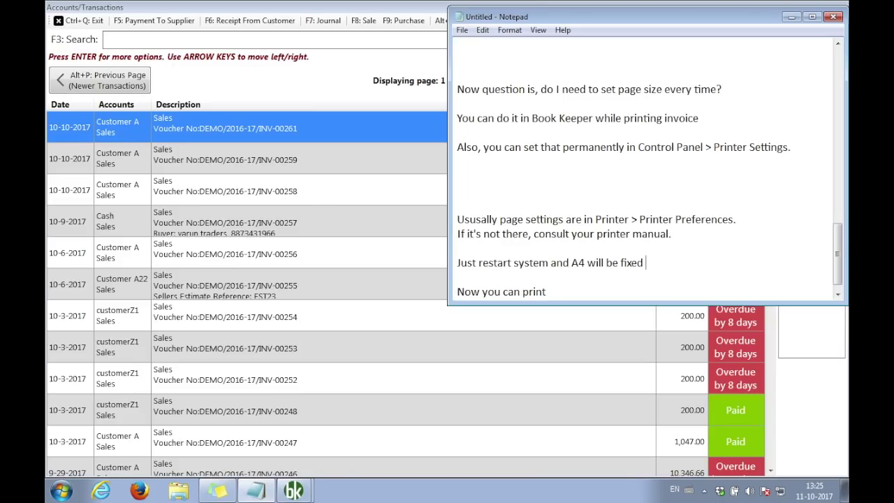
{"action": "type", "text": "by default."}
{"action": "key", "text": "shift+End"}
{"action": "key", "text": "BackSpace"}
Below the existing notes, add the line "Well, sometimes you want to print on A5.".
{"action": "type", "text": ","}
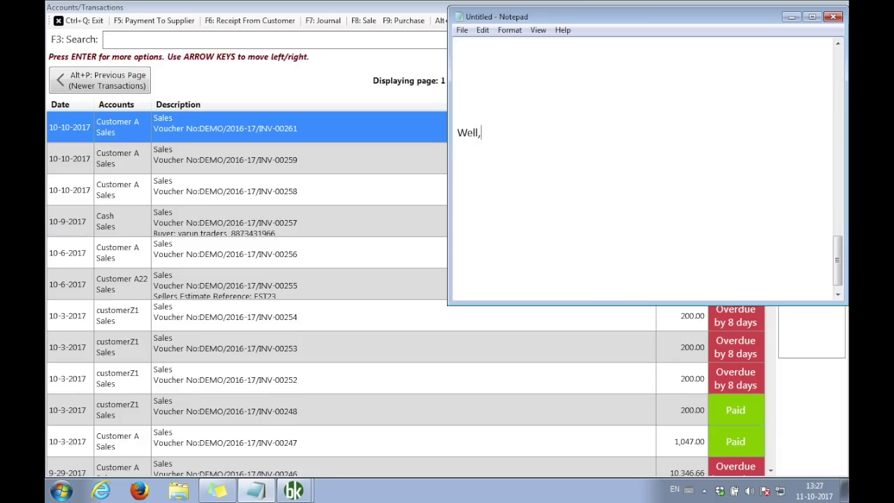
{"action": "type", "text": "sometime"}
{"action": "left_click", "coordinate": [481, 132]}
{"action": "left_click", "coordinate": [534, 277]}
{"action": "type", "text": "s you"}
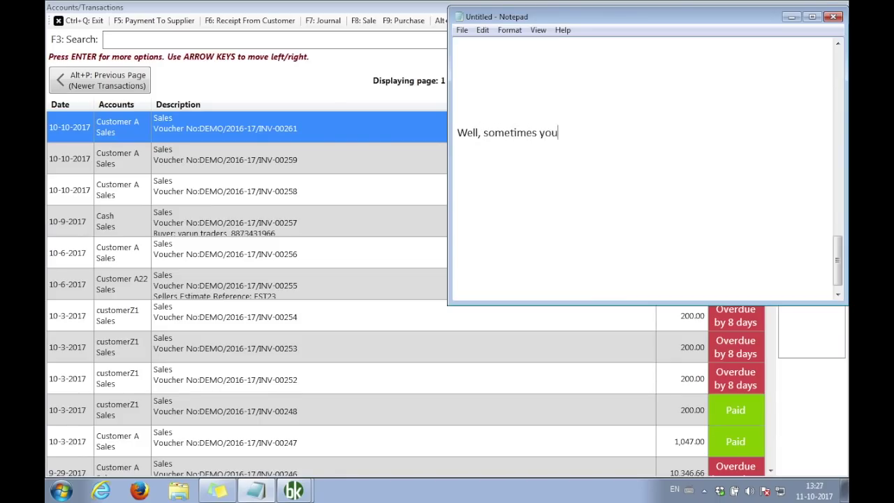
{"action": "type", "text": " want to print in A"}
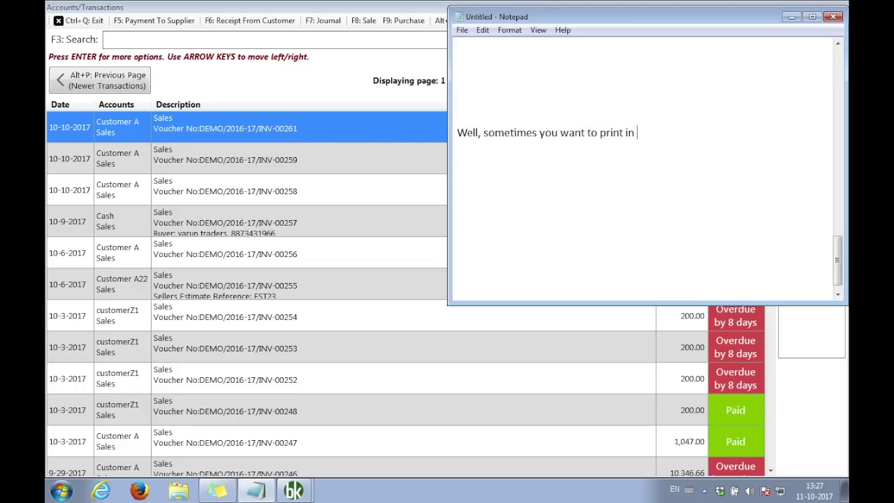
{"action": "key", "text": "BackSpace"}
{"action": "key", "text": "BackSpace"}
{"action": "type", "text": "on A5."}
Add "A5 is just half of A4." and "Let's first set things in Book Keeper." as separate paragraphs in the notes.
{"action": "key", "text": "Return"}
{"action": "key", "text": "Return"}
{"action": "type", "text": "A5 is just half of A4."}
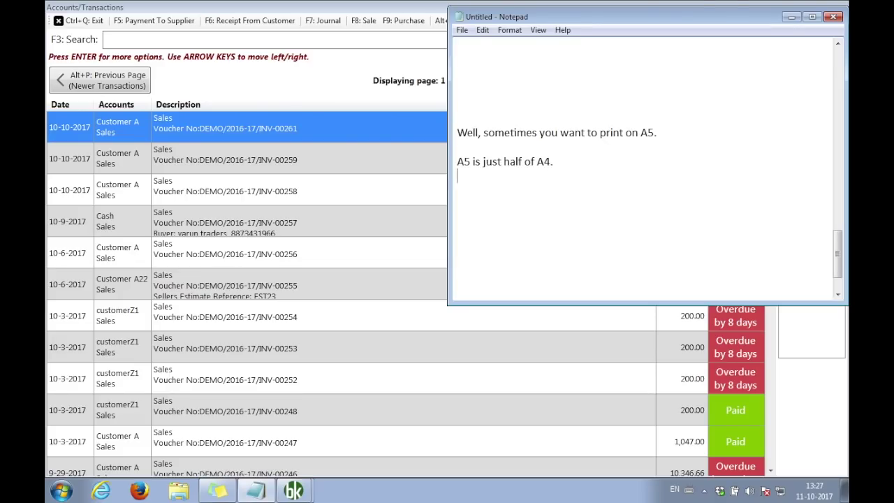
{"action": "key", "text": "Return"}
{"action": "type", "text": "Let's first set things in"}
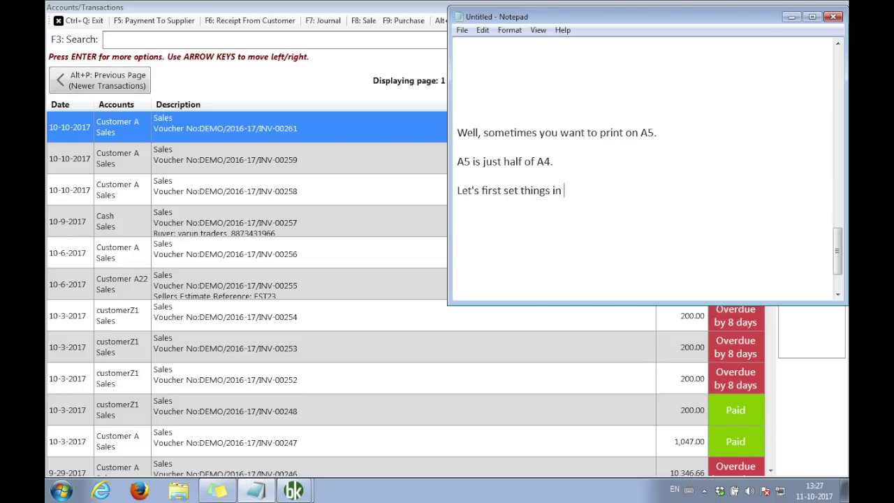
{"action": "type", "text": " Book Keeper."}
Switch to Book Keeper, open the print preview of the first listed sales invoice and set its page size to A5.
{"action": "right_click", "coordinate": [252, 126]}
{"action": "left_click", "coordinate": [299, 244]}
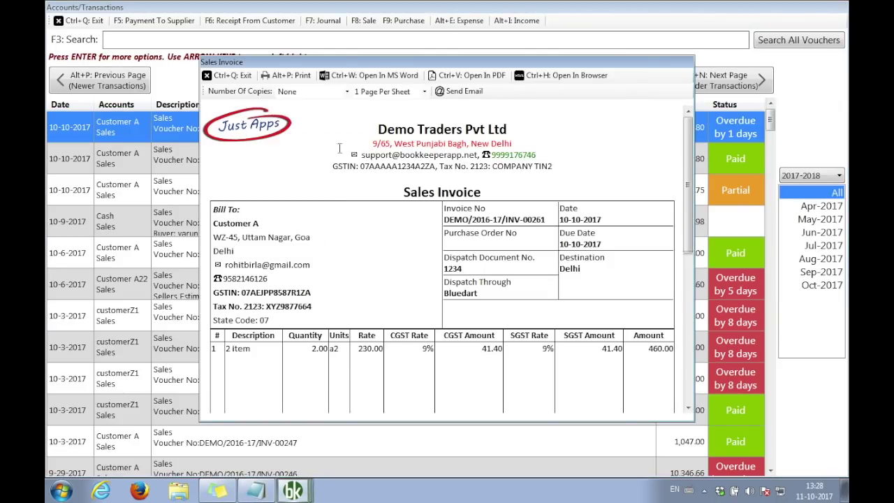
{"action": "left_click", "coordinate": [289, 76]}
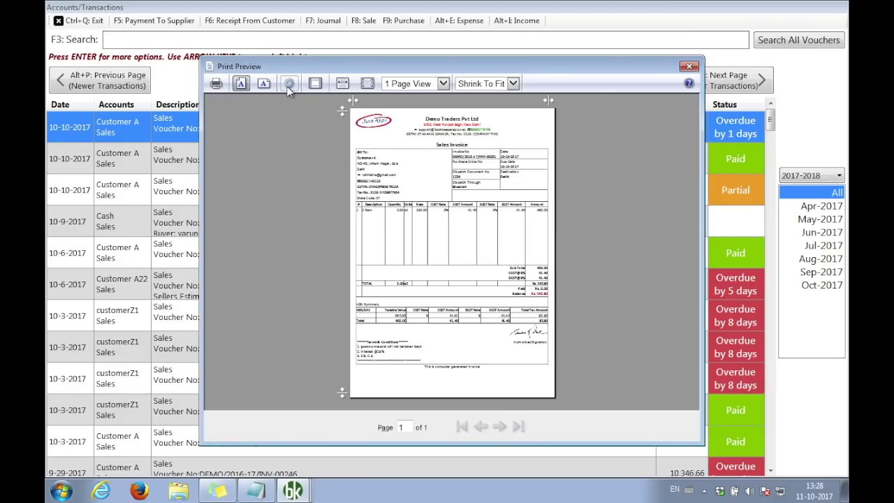
{"action": "key", "text": "alt+u"}
{"action": "left_click", "coordinate": [279, 158]}
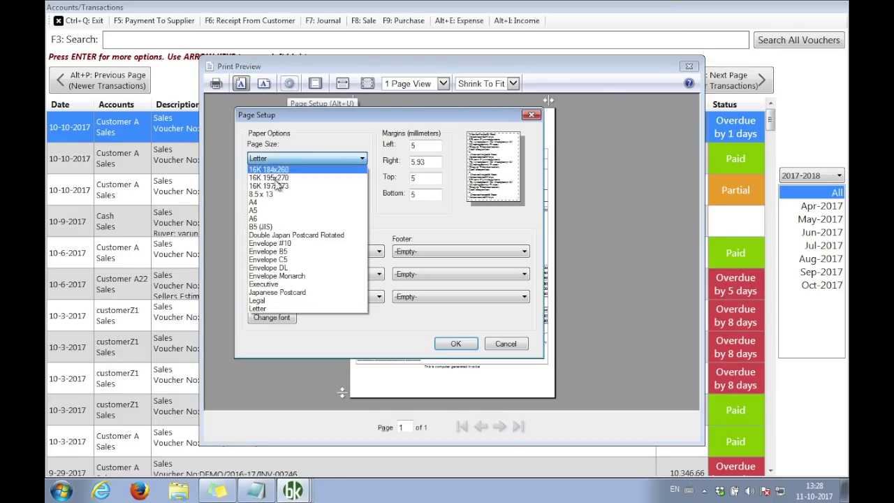
{"action": "left_click", "coordinate": [278, 214]}
{"action": "left_click", "coordinate": [449, 344]}
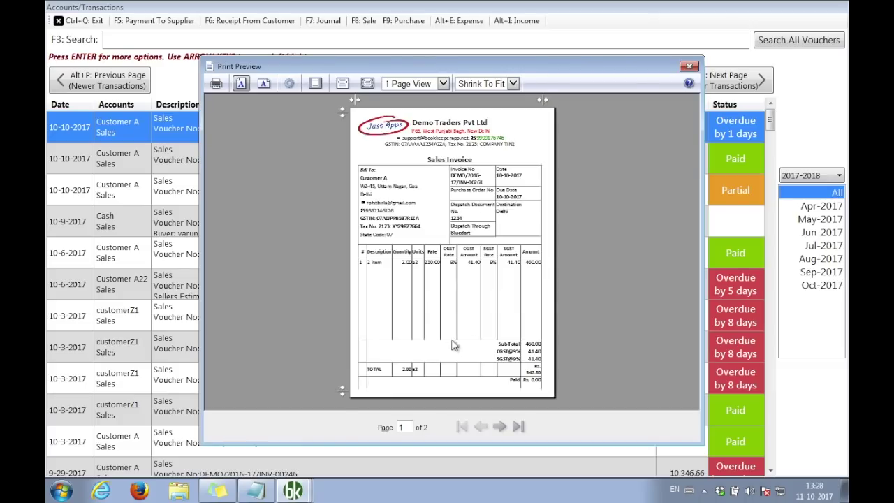
Place the print preview beside the Notepad window, switch to Notepad and add the line "Is it looking nice? NO".
{"action": "left_click_drag", "start_coordinate": [489, 70], "coordinate": [349, 40]}
{"action": "left_click", "coordinate": [257, 490]}
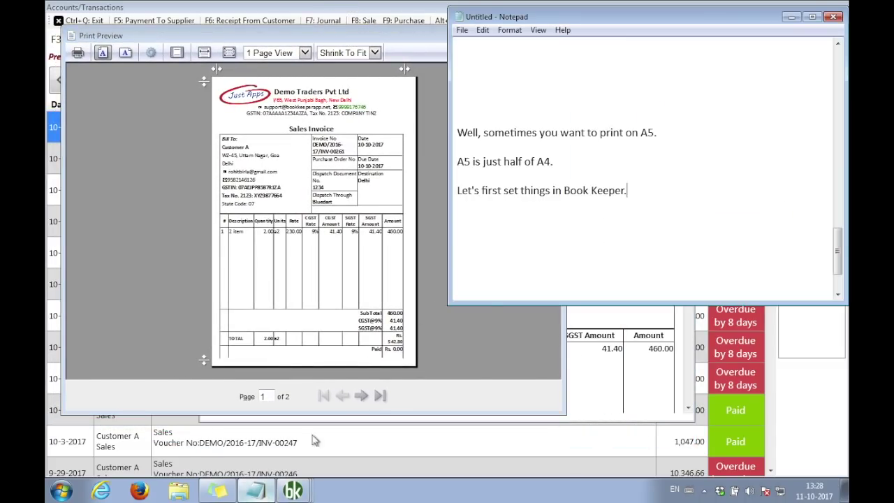
{"action": "key", "text": "Return"}
{"action": "type", "text": "Is it looking nic"}
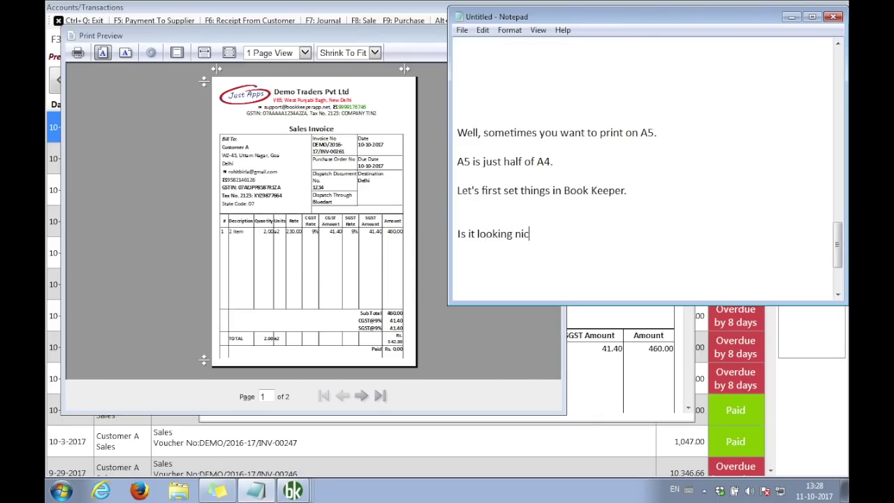
{"action": "type", "text": "e?  NO"}
{"action": "key", "text": "Return"}
{"action": "key", "text": "Return"}
Add "Because font and everything has been adjusted as per A4." to the notes.
{"action": "type", "text": "Beca"}
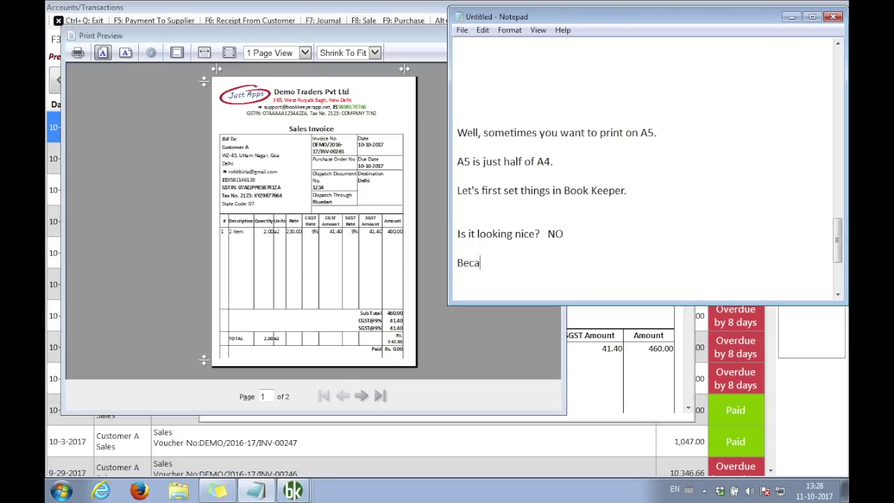
{"action": "type", "text": "use font and everything has b"}
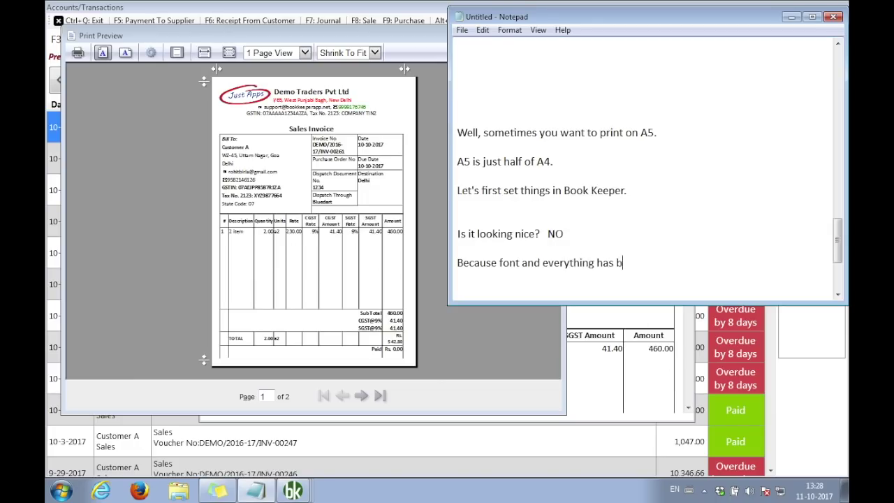
{"action": "type", "text": "een adjusted as cel"}
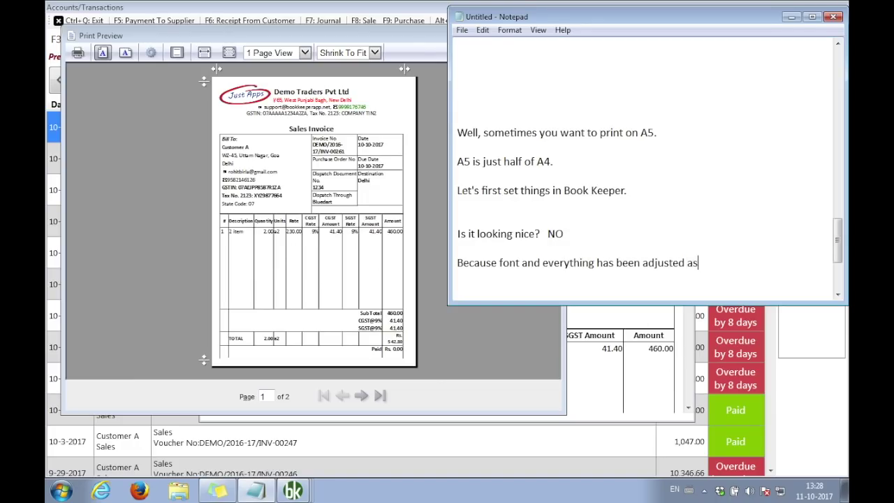
{"action": "key", "text": "BackSpace"}
{"action": "key", "text": "BackSpace"}
{"action": "key", "text": "BackSpace"}
{"action": "type", "text": "per A4"}
On the next line, write "So, we need to change some settings like font size, number of item per page".
{"action": "type", "text": "So, we ne"}
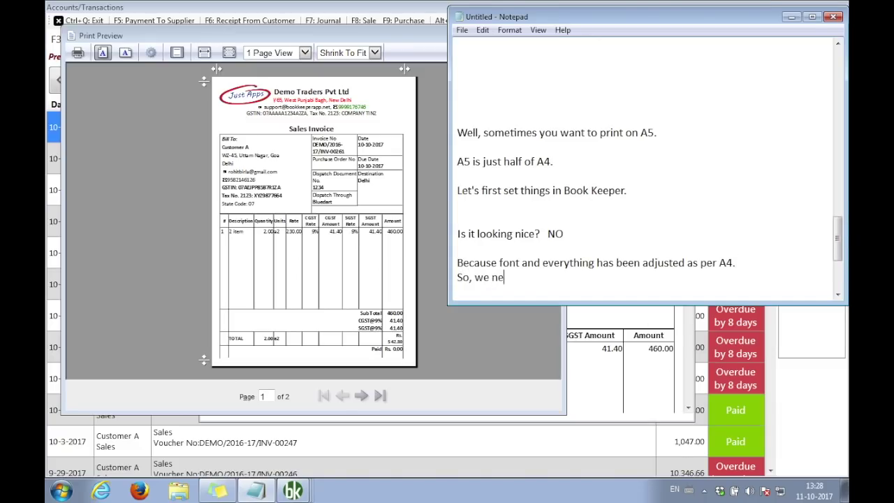
{"action": "type", "text": "ed to change some"}
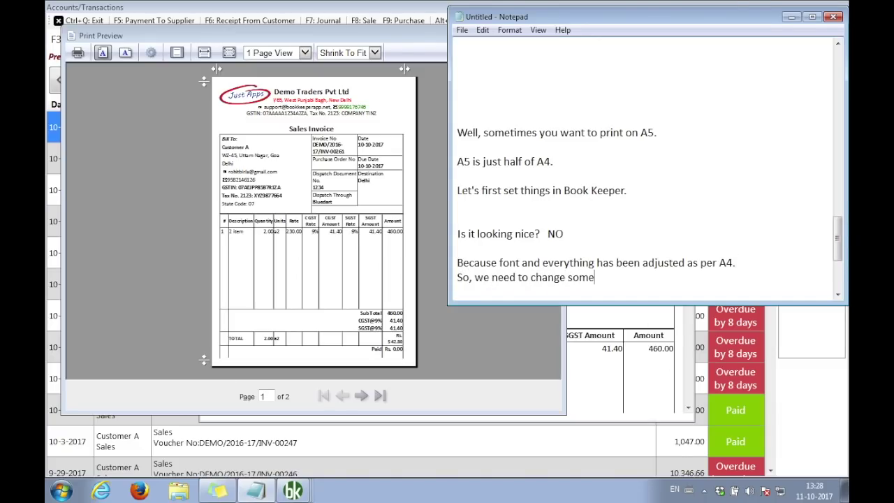
{"action": "type", "text": " settings like font size"}
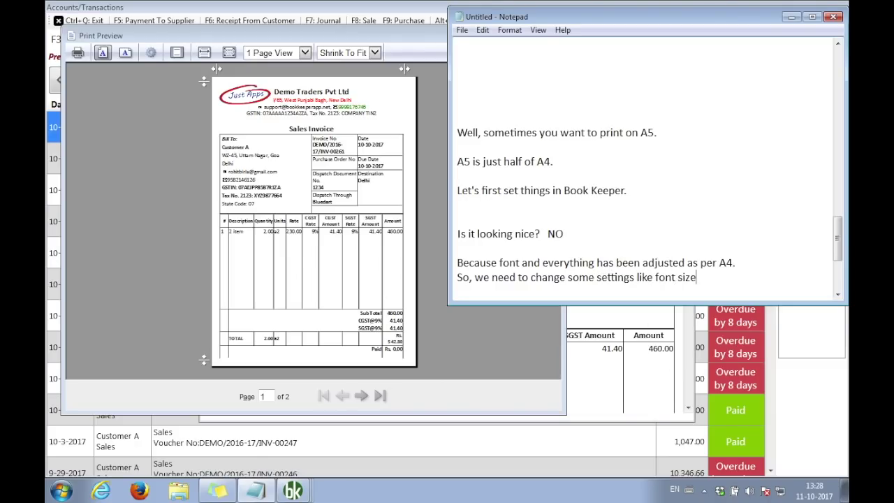
{"action": "type", "text": ", number of item par page et"}
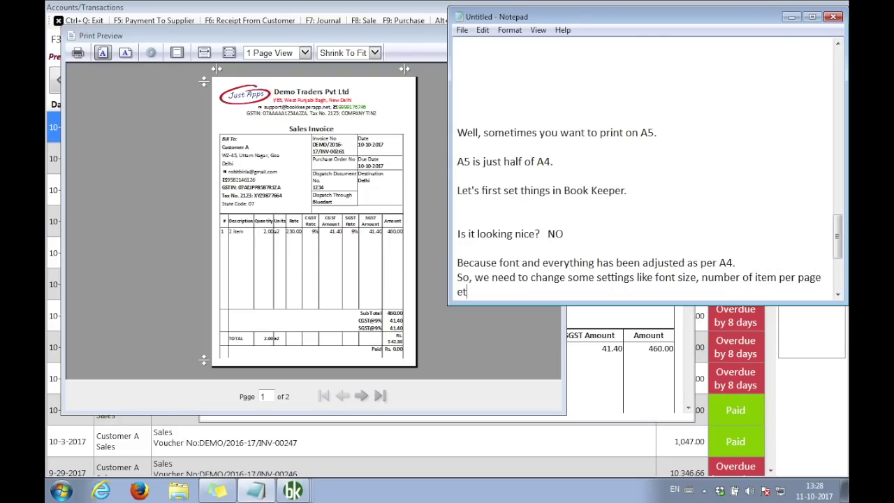
Finish the sentence with "etc, may be logo should be small, so it fits on page and doesnt overlap company details.".
{"action": "type", "text": "c, make"}
{"action": "key", "text": "BackSpace"}
{"action": "key", "text": "BackSpace"}
{"action": "type", "text": "y be logo should be small, so"}
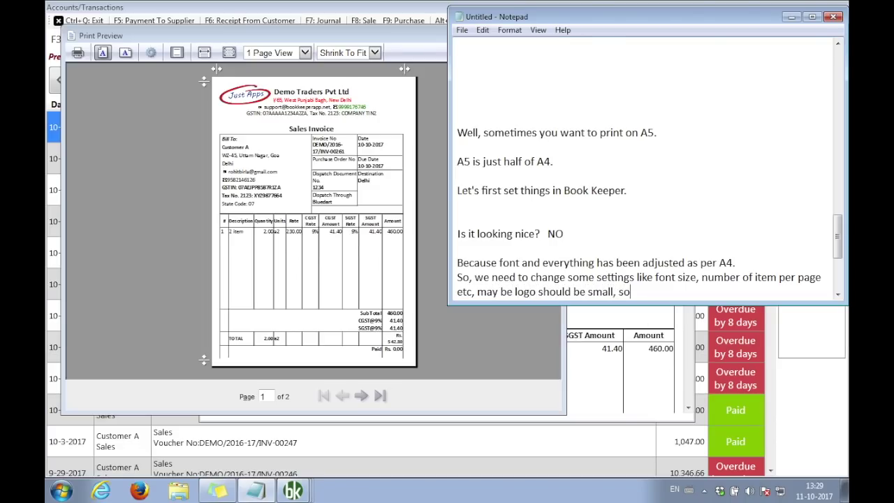
{"action": "type", "text": " it fits on page and doesnt overla"}
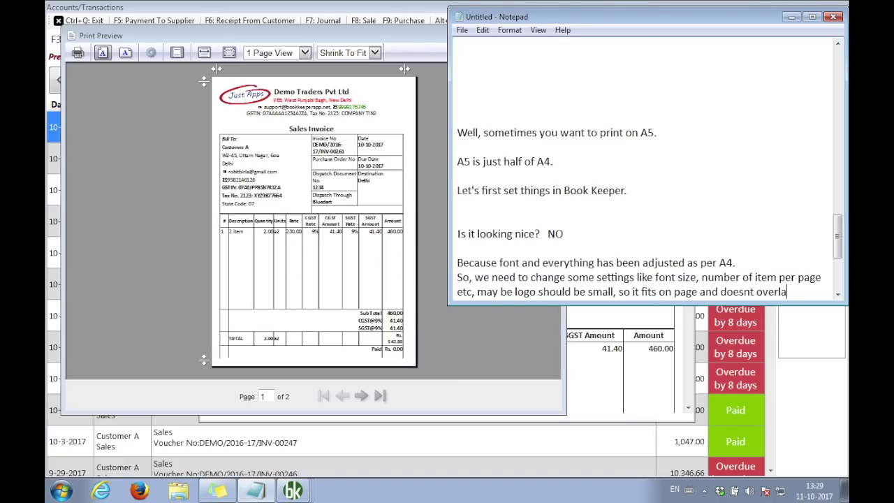
{"action": "type", "text": "p company details."}
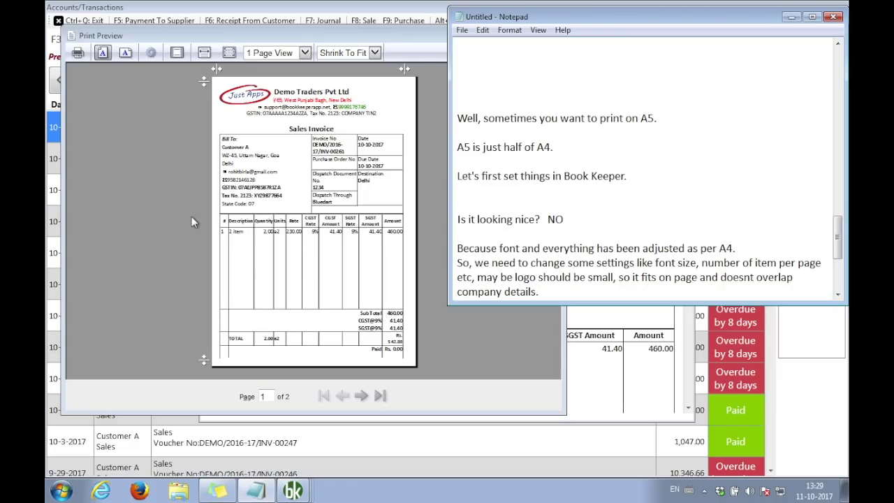
Switch back to Book Keeper and close the print preview, the sales invoice and the transactions list.
{"action": "left_click", "coordinate": [190, 220]}
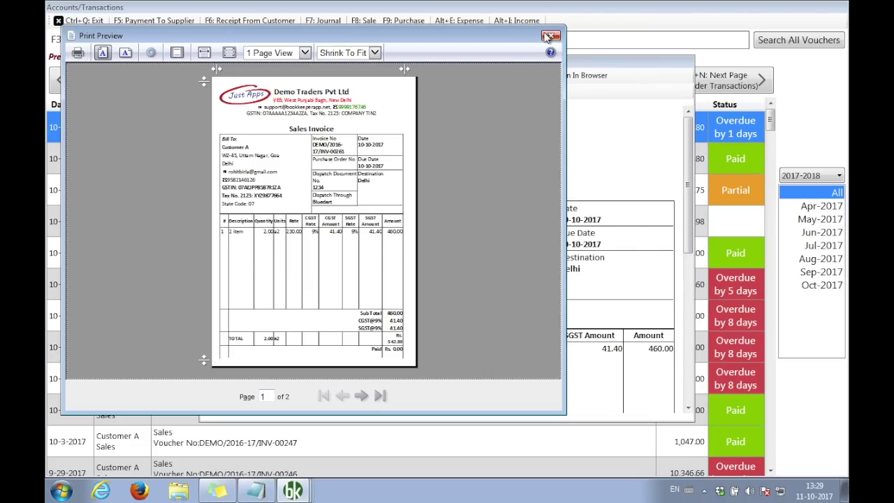
{"action": "left_click", "coordinate": [548, 36]}
{"action": "left_click", "coordinate": [231, 73]}
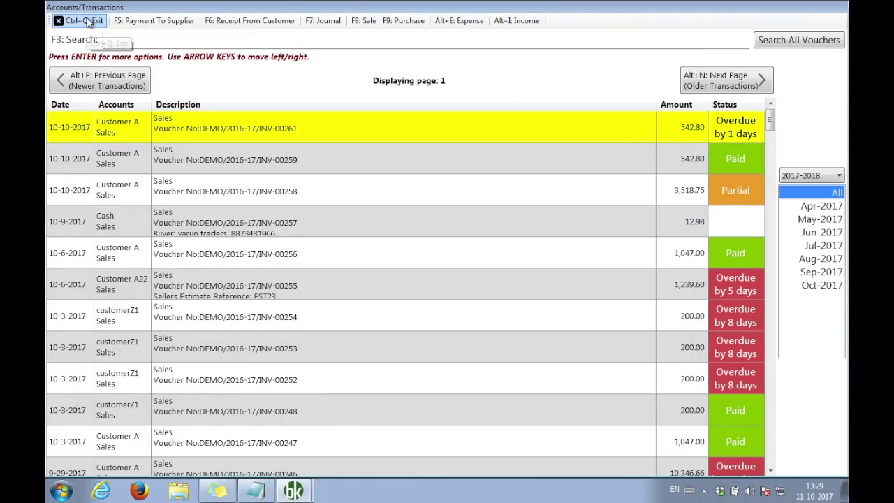
{"action": "left_click", "coordinate": [88, 22]}
Open the template settings and set the invoice template's font size to 12.
{"action": "left_click", "coordinate": [284, 28]}
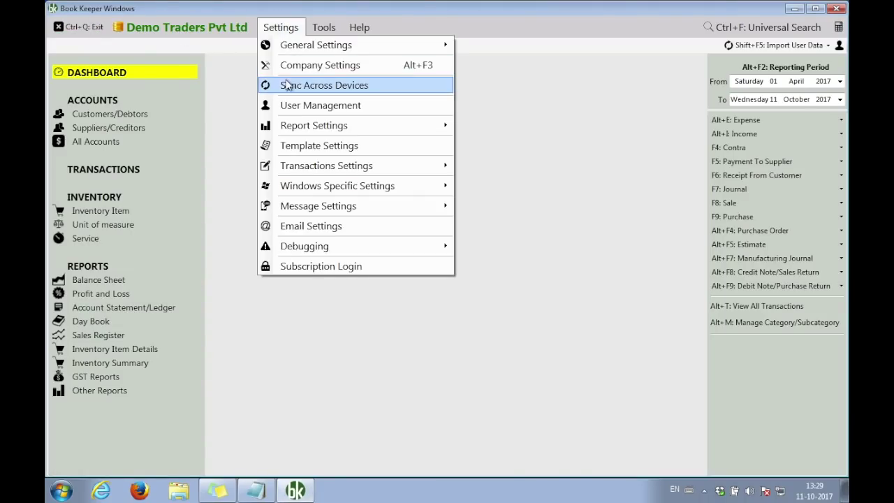
{"action": "left_click", "coordinate": [308, 146]}
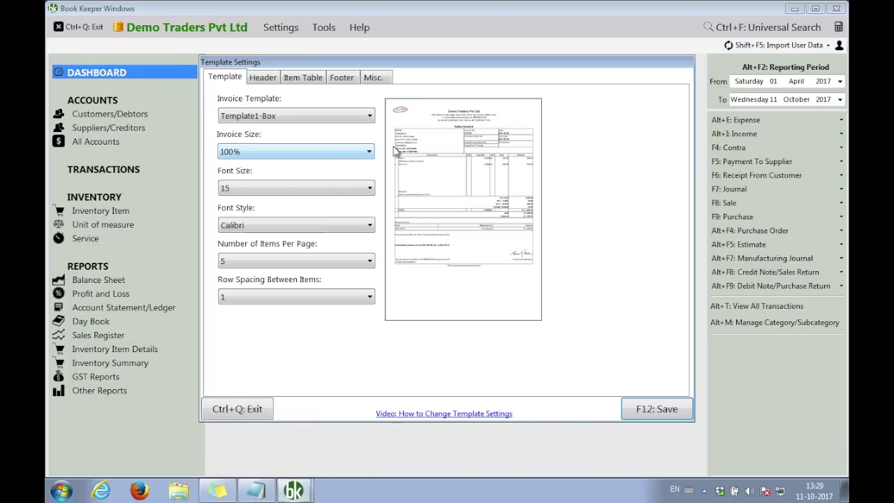
{"action": "left_click", "coordinate": [273, 189]}
{"action": "left_click", "coordinate": [243, 226]}
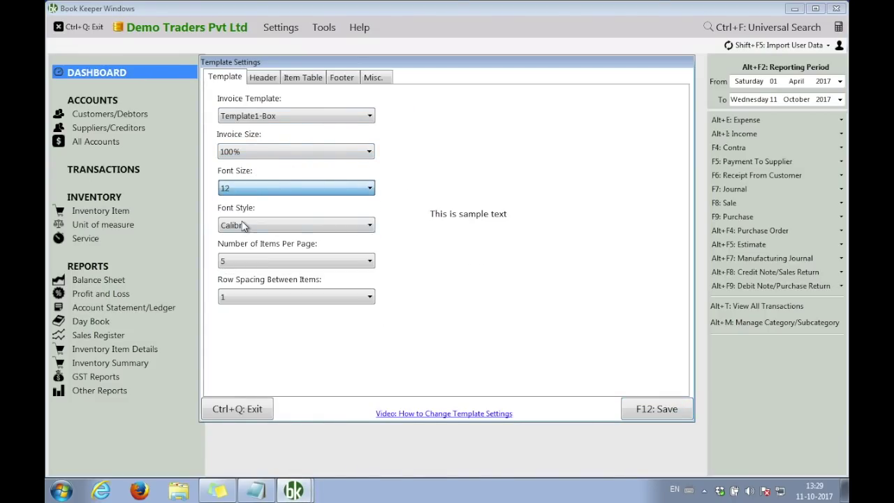